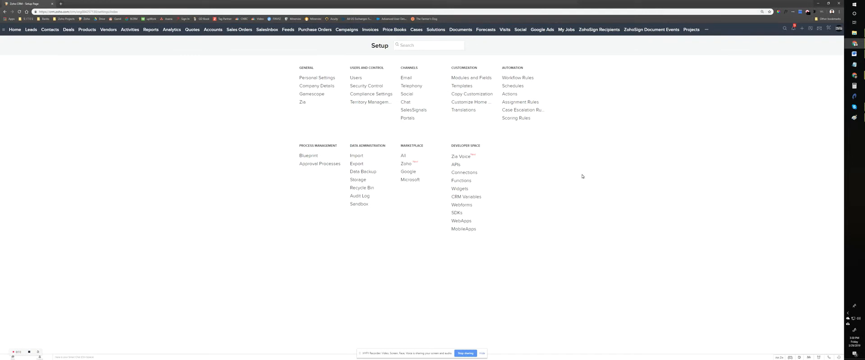
# Step: Review the state and transition flow of the Production Checklist - Boosted CRM blueprint, and leave it without saving
pyautogui.click(308, 157)
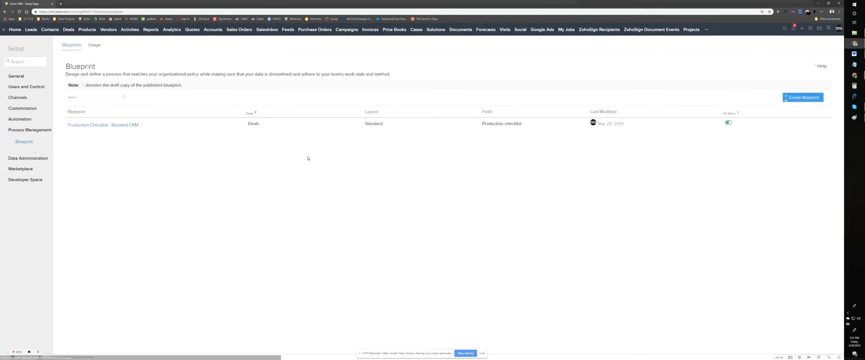
pyautogui.click(100, 125)
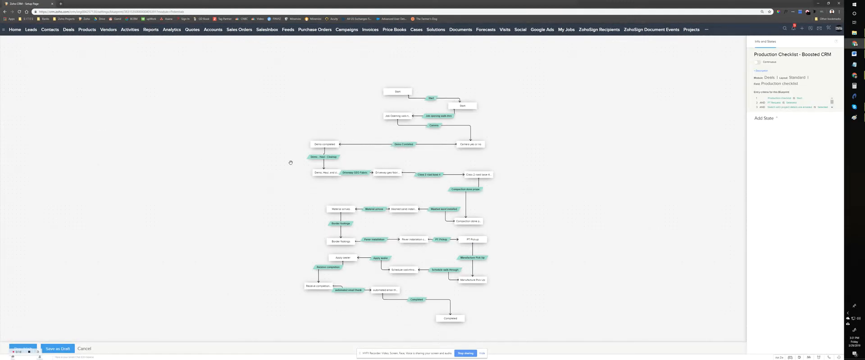
pyautogui.hotkey('ctrl', '+')
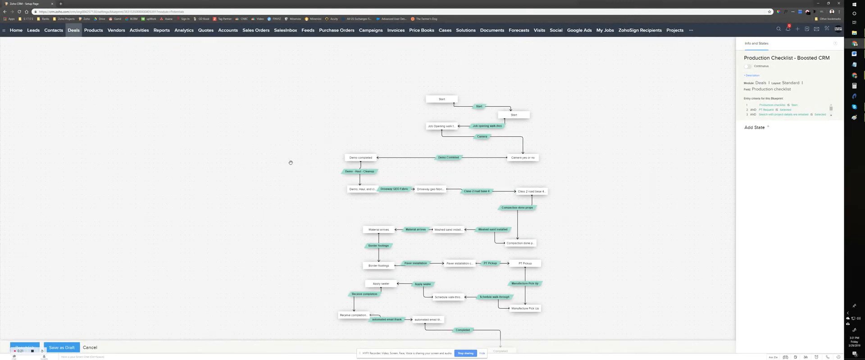
pyautogui.moveTo(290, 200); pyautogui.dragTo(287, 164)
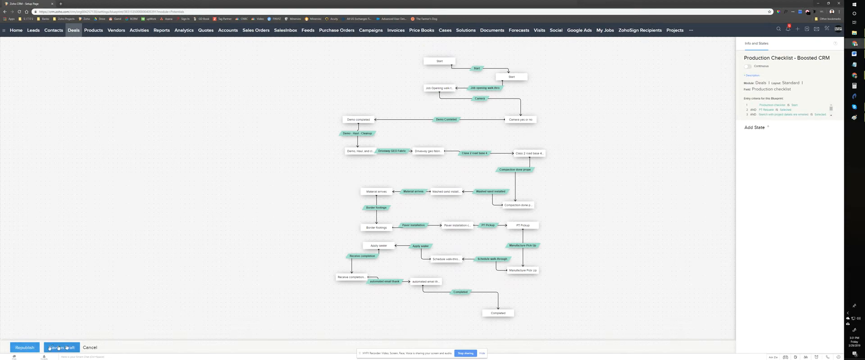
pyautogui.click(90, 348)
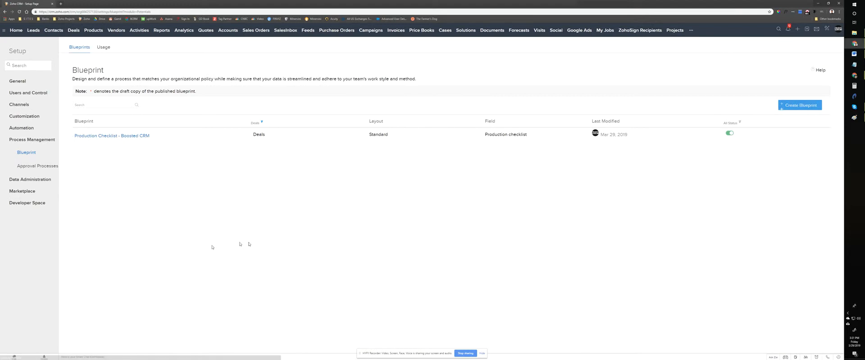
# Step: Start a new deal named Test 205 for the Boosted CRM LLC account
pyautogui.click(74, 30)
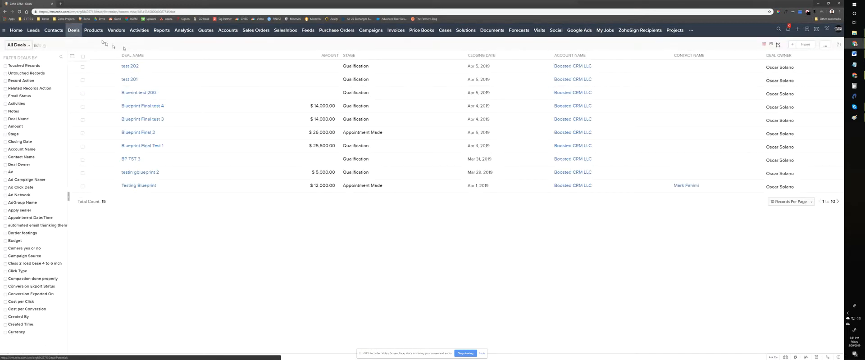
pyautogui.click(794, 45)
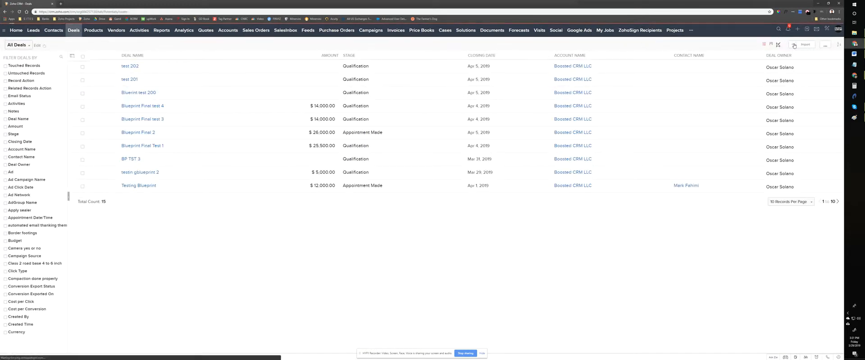
pyautogui.click(80, 96)
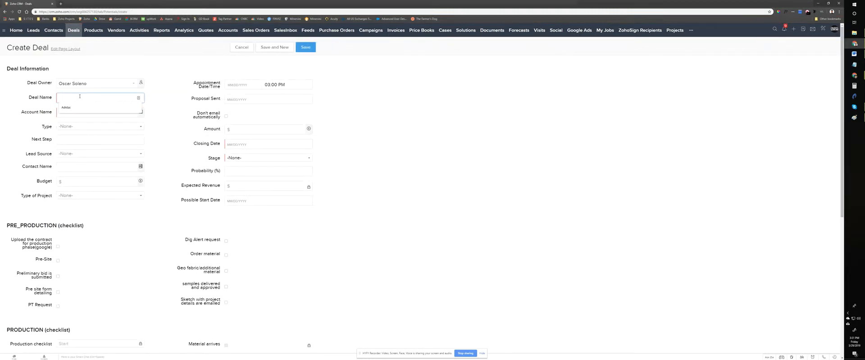
pyautogui.write('Test 205')
pyautogui.click(83, 113)
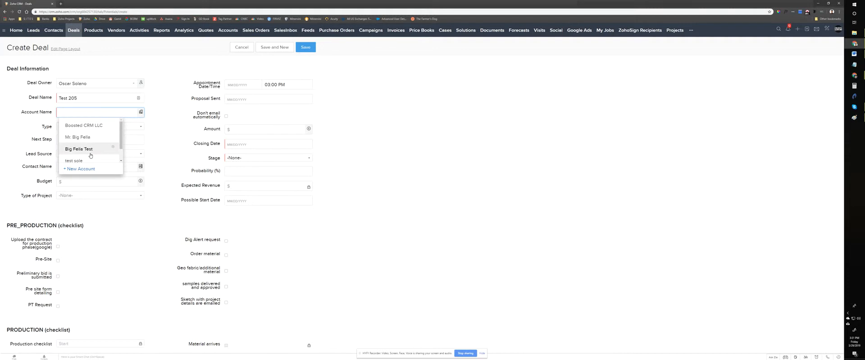
pyautogui.click(92, 126)
# Step: Set the deal's closing date to 04/05/2019 and its stage to Qualification
pyautogui.click(243, 144)
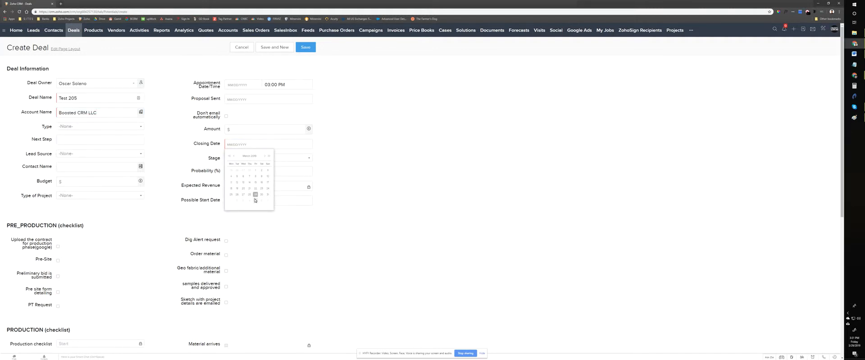
pyautogui.click(255, 200)
pyautogui.click(246, 158)
pyautogui.click(243, 187)
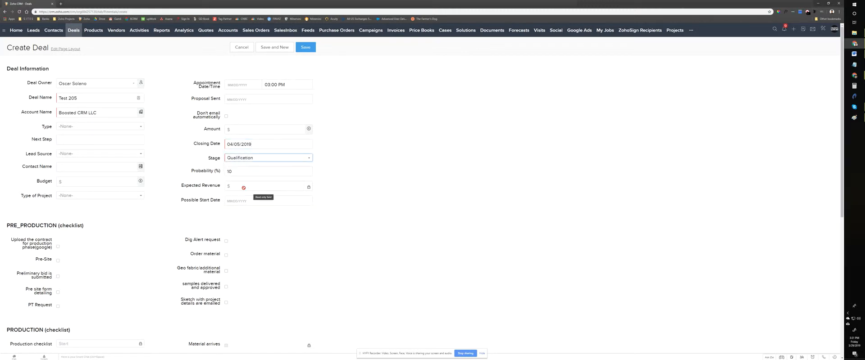
# Step: Tick the PRE_PRODUCTION checklist items, from the contract upload through the emailed project sketch, and save the deal
pyautogui.scroll(-3, 243, 188)
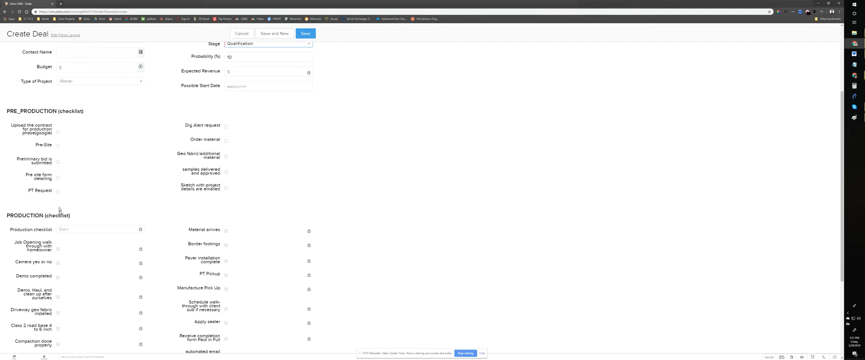
pyautogui.scroll(-1, 91, 202)
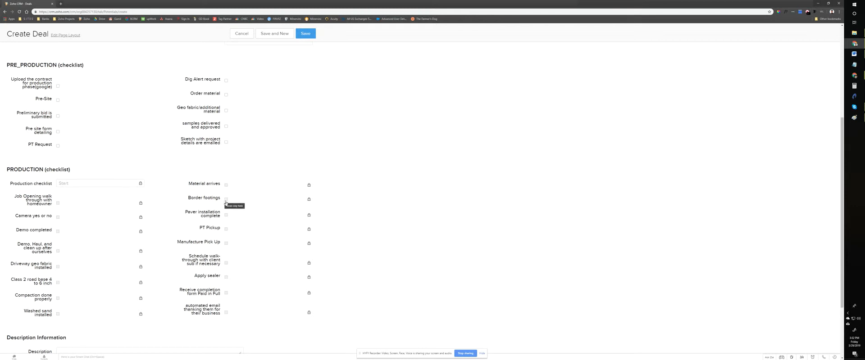
pyautogui.scroll(1, 207, 216)
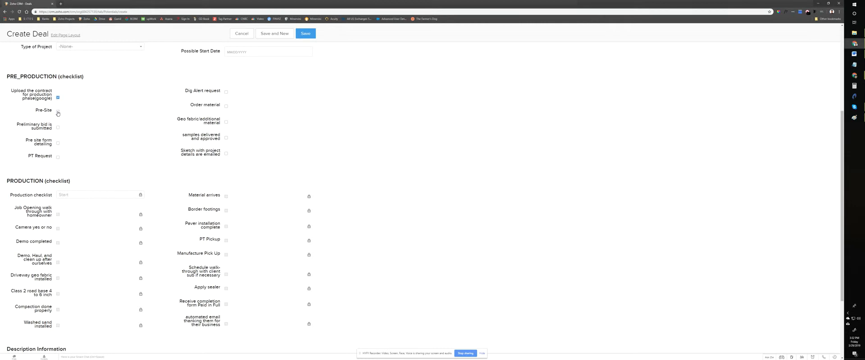
pyautogui.click(58, 112)
pyautogui.click(58, 128)
pyautogui.click(226, 93)
pyautogui.click(226, 122)
pyautogui.click(226, 154)
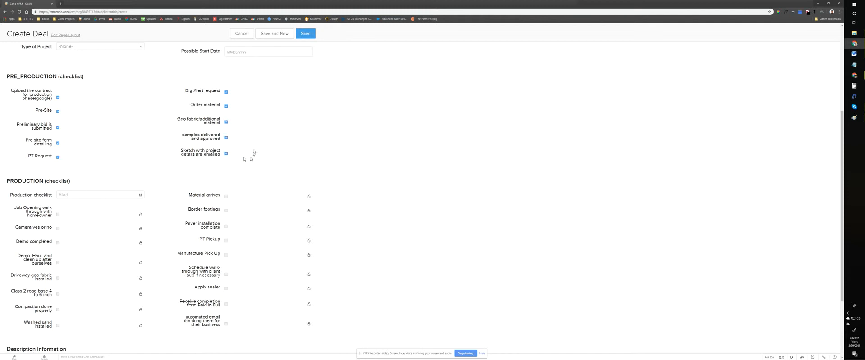
pyautogui.click(307, 36)
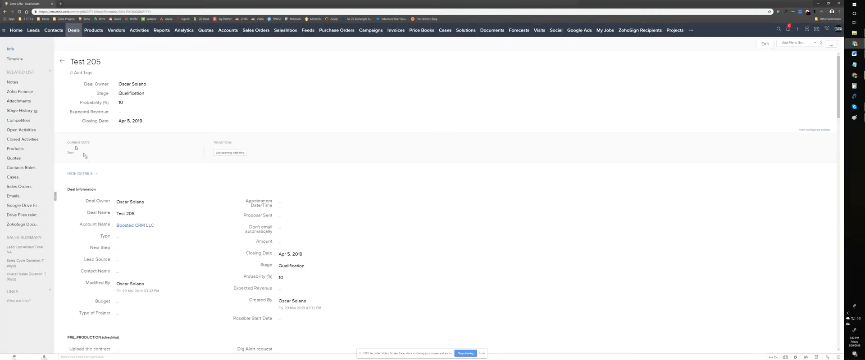
# Step: In the deal's Job opening walk-thro transition, tick the walk-through with homeowner and enter the note Completed
pyautogui.hotkey('ctrl', '+')
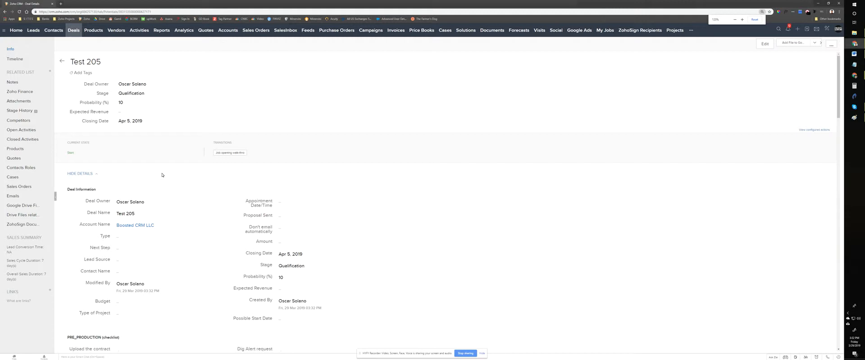
pyautogui.hotkey('ctrl', '+')
pyautogui.click(162, 175)
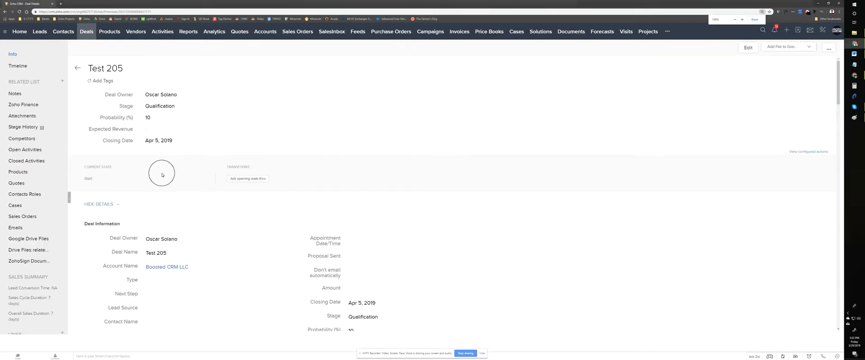
pyautogui.hotkey('ctrl', '+')
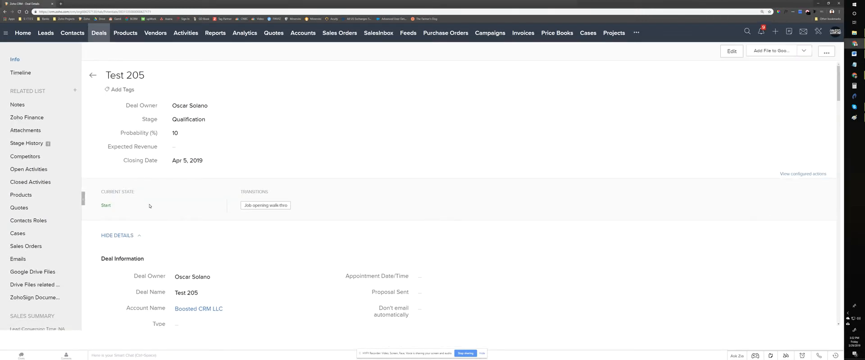
pyautogui.hotkey('ctrl', '-')
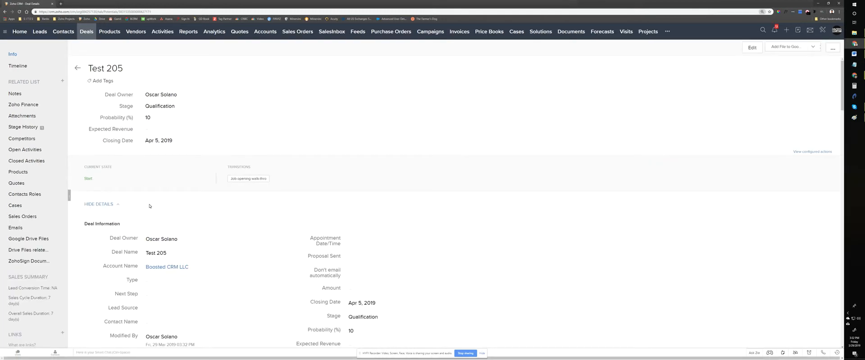
pyautogui.click(254, 181)
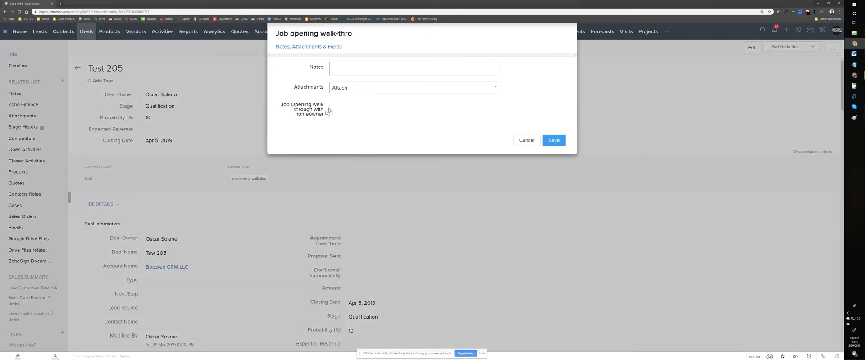
pyautogui.click(344, 72)
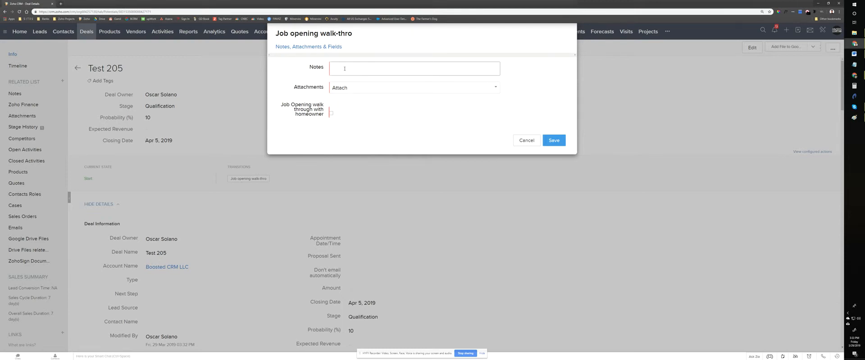
pyautogui.click(331, 113)
pyautogui.click(349, 66)
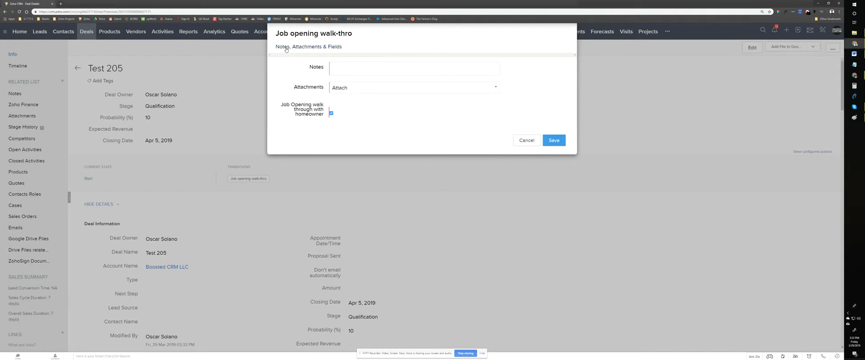
pyautogui.click(342, 87)
pyautogui.click(342, 88)
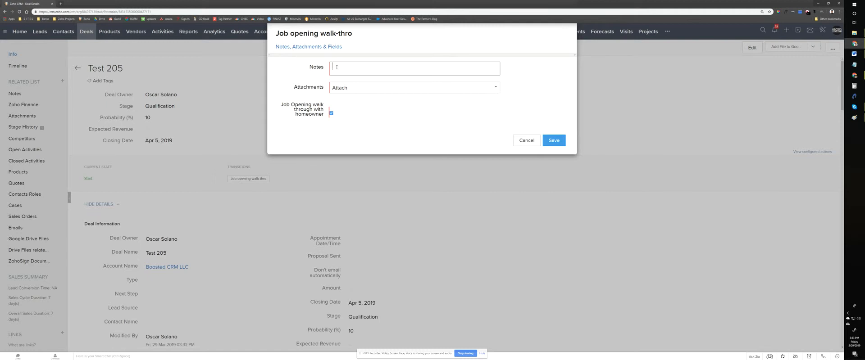
pyautogui.write('ompleted')
# Step: Attach new-logo-for-gmail.jpg from the desktop to the walk-through transition and save it
pyautogui.click(344, 88)
pyautogui.click(351, 101)
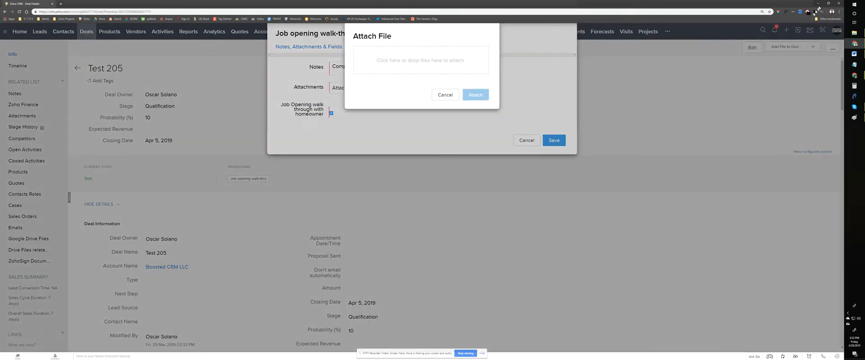
pyautogui.click(828, 3)
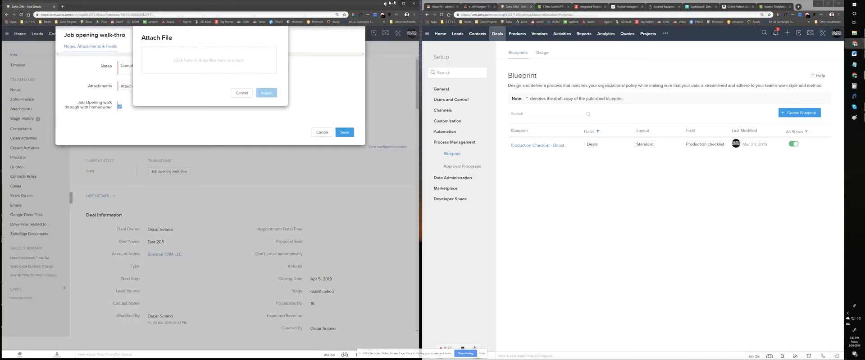
pyautogui.moveTo(347, 5); pyautogui.dragTo(766, 26)
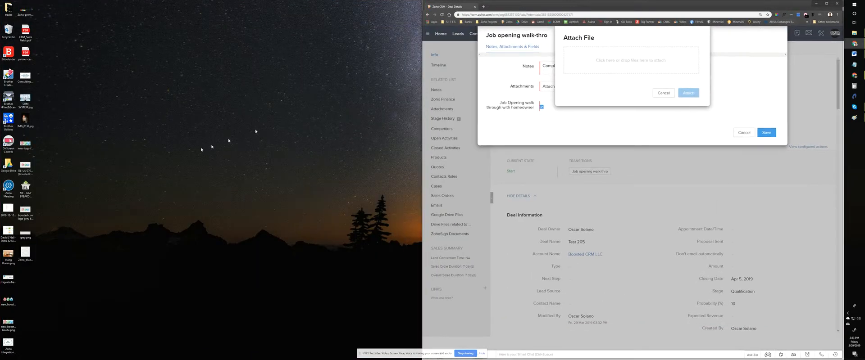
pyautogui.moveTo(25, 145); pyautogui.dragTo(623, 58)
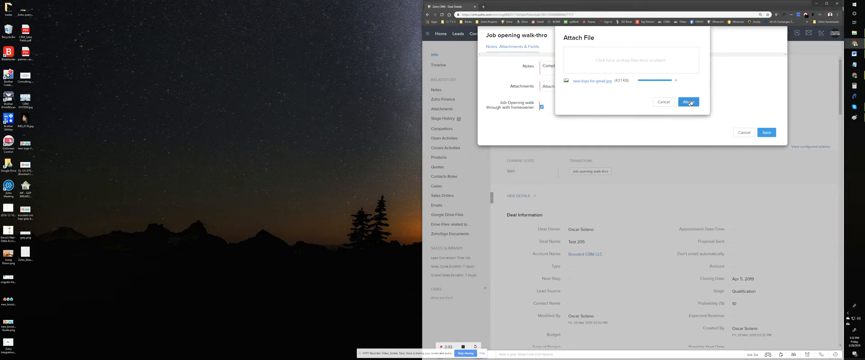
pyautogui.click(690, 101)
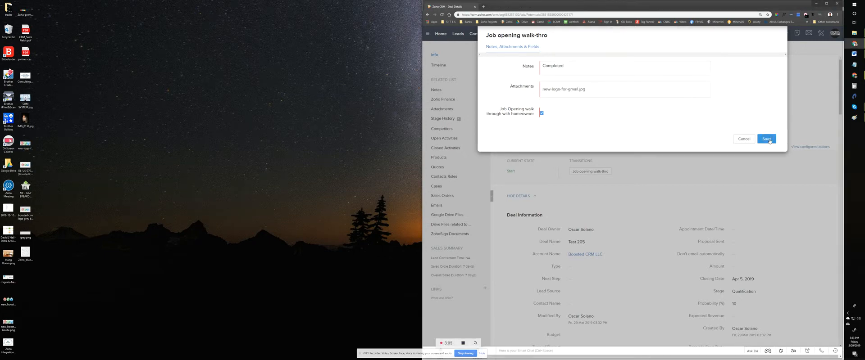
pyautogui.click(767, 139)
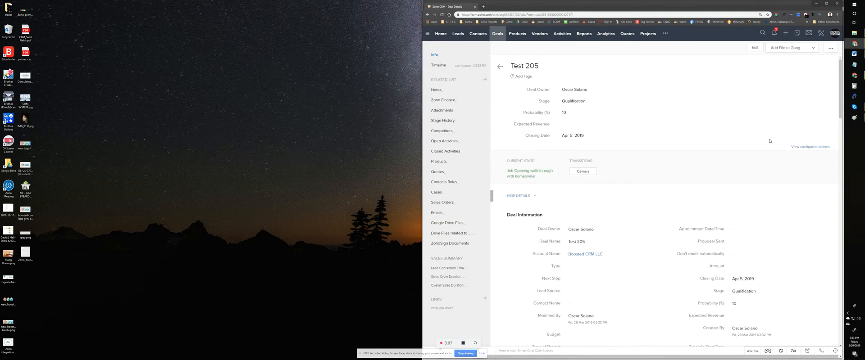
# Step: Carry out the Camera and Demo Comleted transitions, ticking the required checkbox in each and saving
pyautogui.click(586, 171)
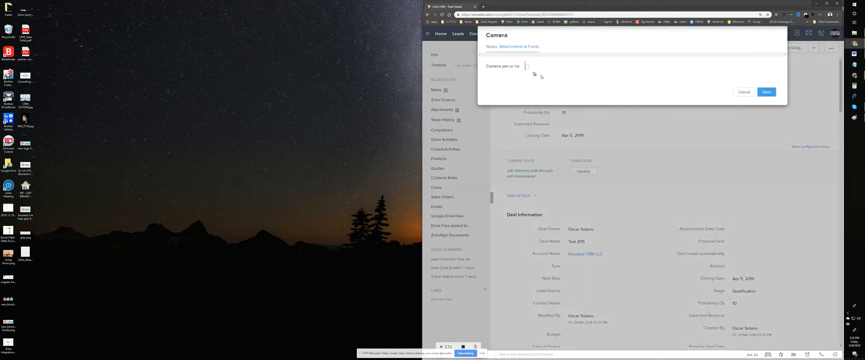
pyautogui.click(767, 92)
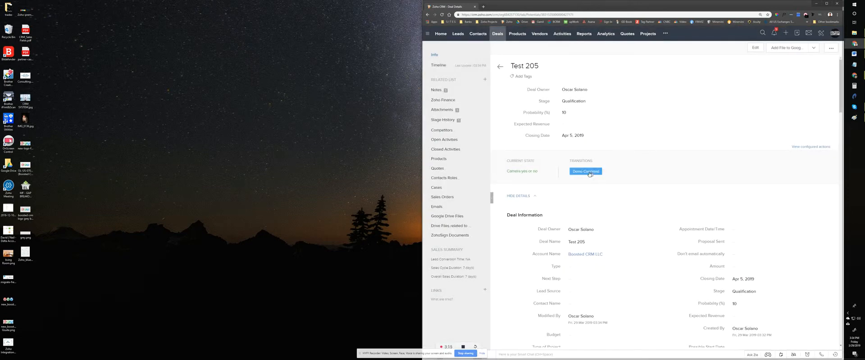
pyautogui.click(586, 171)
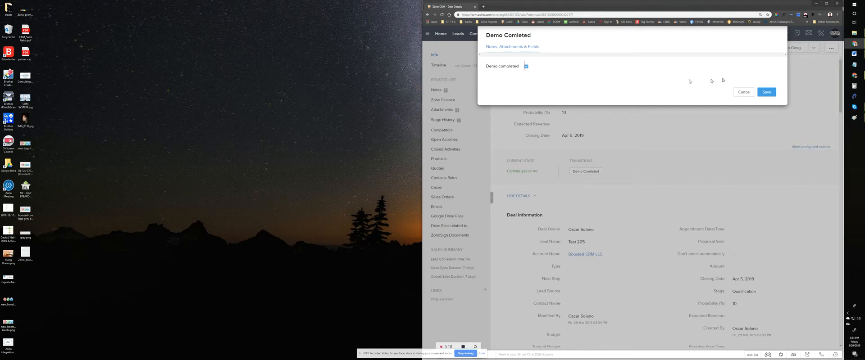
pyautogui.click(767, 92)
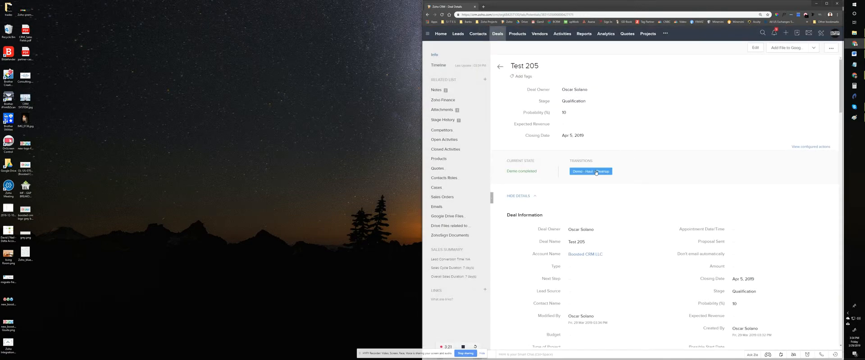
# Step: Carry out the Demo - Haul - Cleanup transition with its required checkbox ticked, and review the deal's PRODUCTION checklist
pyautogui.click(599, 172)
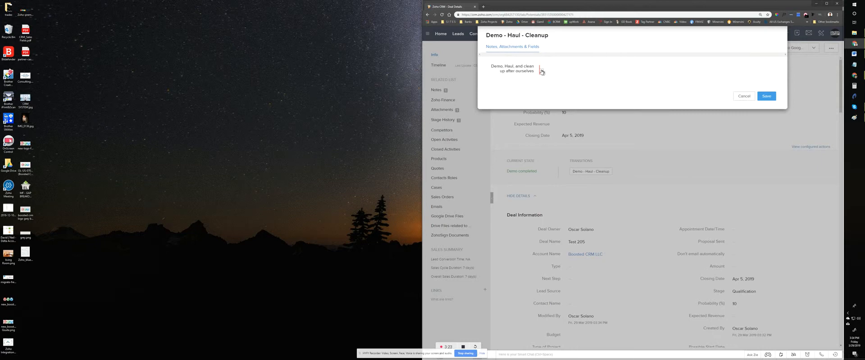
pyautogui.click(766, 96)
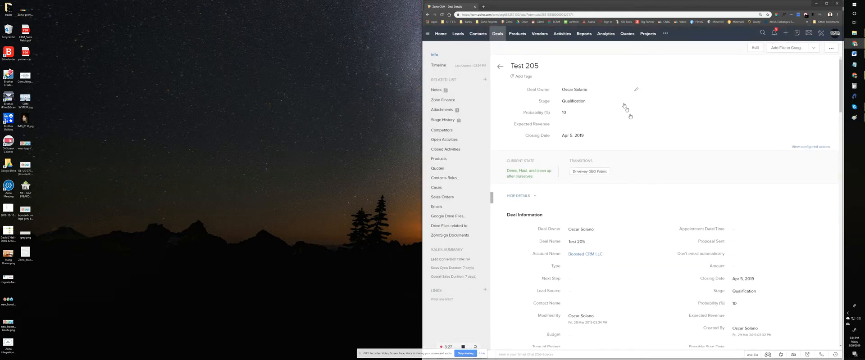
pyautogui.click(585, 173)
pyautogui.scroll(-4, 591, 175)
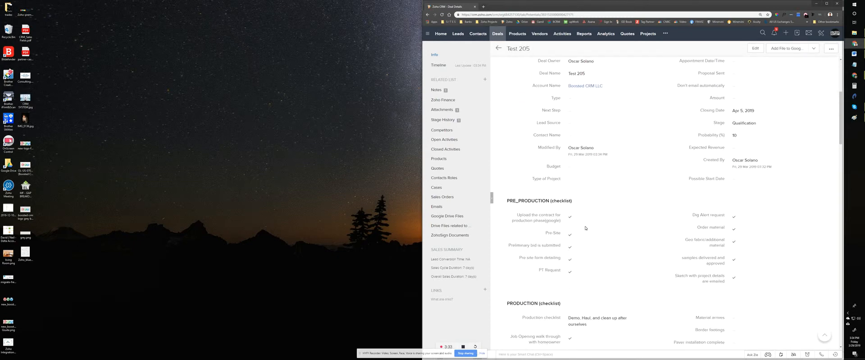
pyautogui.scroll(-3, 585, 229)
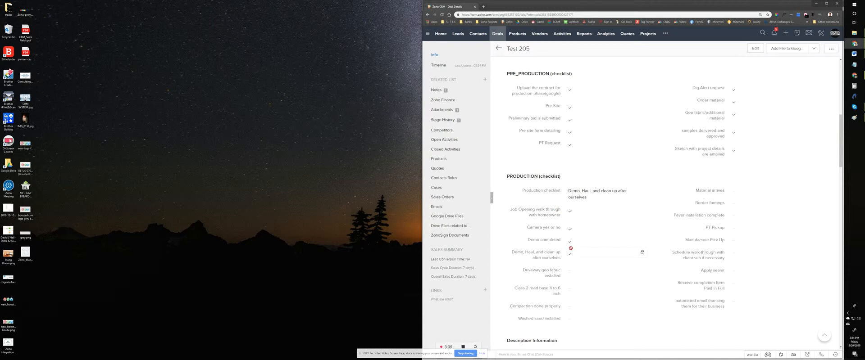
pyautogui.scroll(-1, 571, 255)
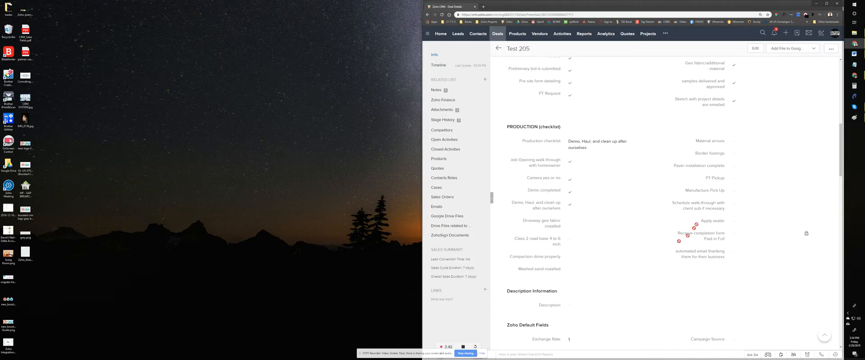
pyautogui.scroll(5, 627, 244)
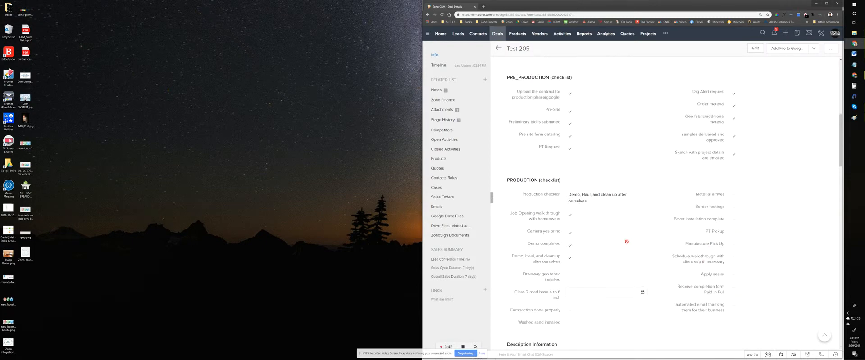
pyautogui.scroll(2, 627, 244)
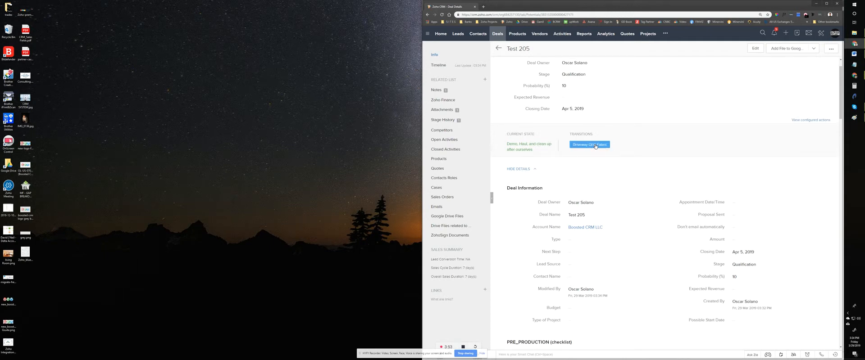
# Step: Carry out the Driveway GEO Fabric and Class 2 road base 4 transitions, ticking the required checkbox in each and saving
pyautogui.click(595, 146)
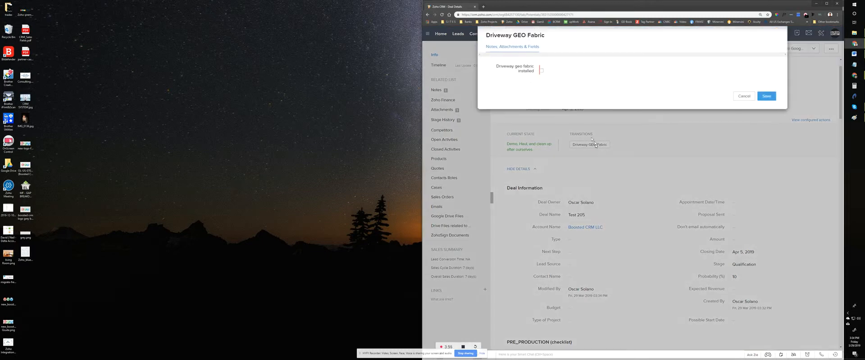
pyautogui.click(766, 96)
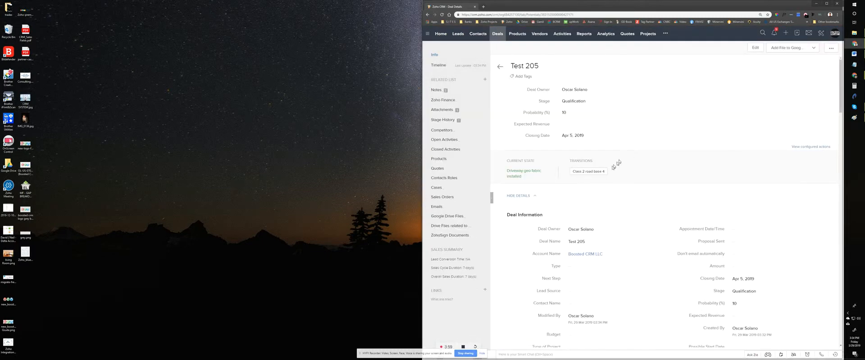
pyautogui.click(590, 172)
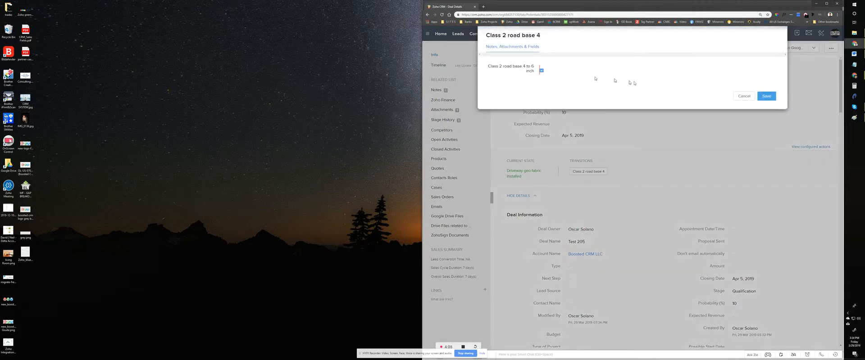
pyautogui.click(767, 97)
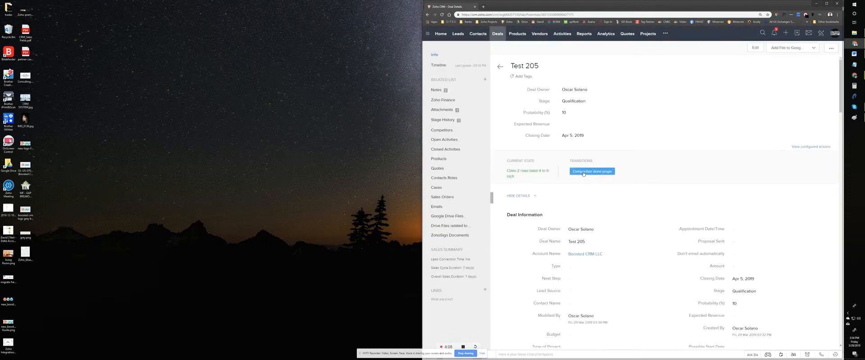
# Step: Complete the compaction and Washed sand installed transitions, ticking the required checkbox in each and saving
pyautogui.click(583, 173)
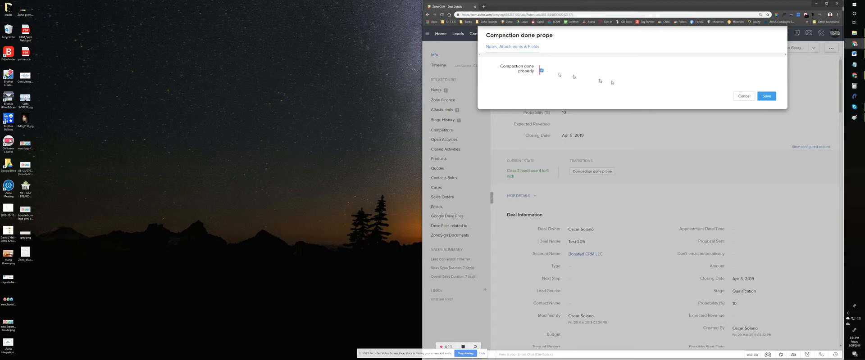
pyautogui.click(767, 97)
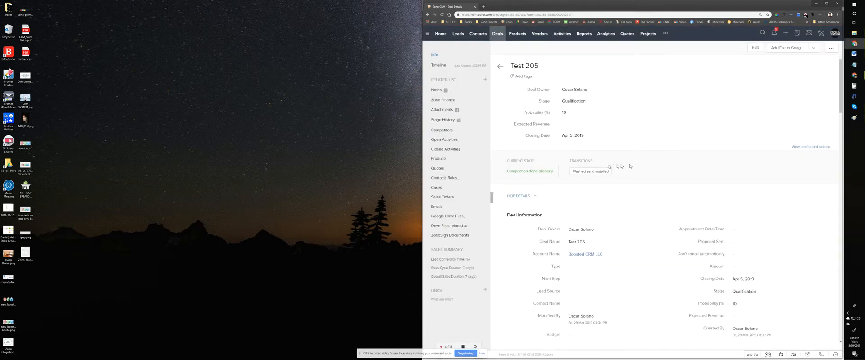
pyautogui.click(588, 173)
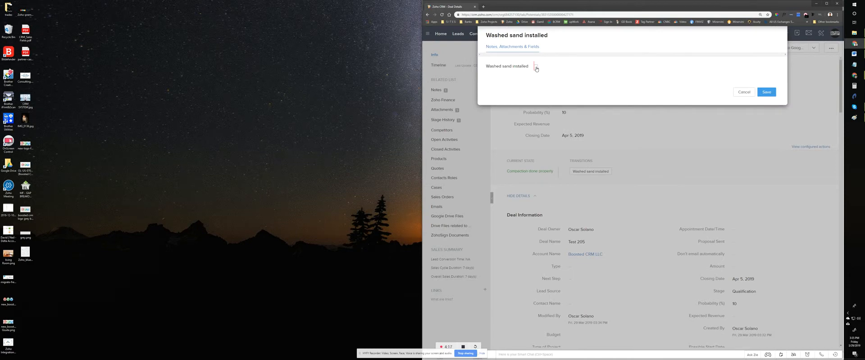
pyautogui.click(536, 68)
pyautogui.click(766, 93)
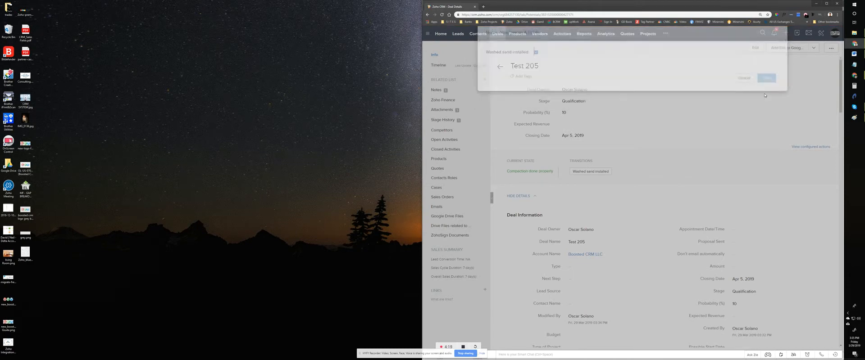
# Step: Carry out the Material arrives and Border footings transitions, ticking the required checkbox in each and saving
pyautogui.click(600, 172)
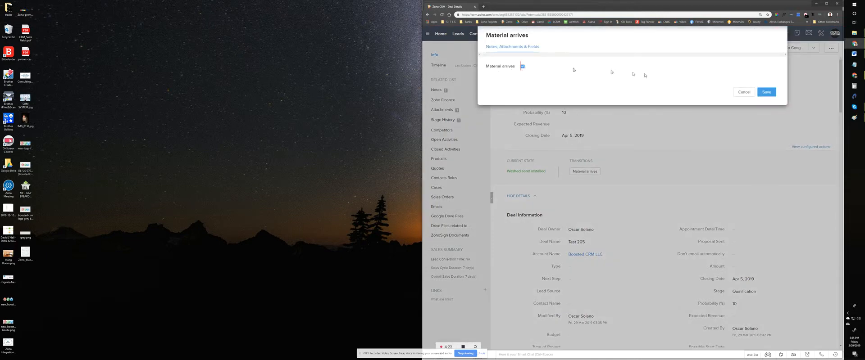
pyautogui.click(767, 92)
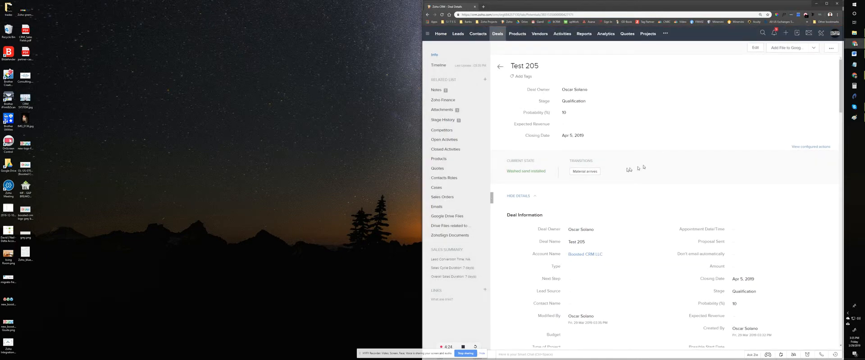
pyautogui.click(585, 171)
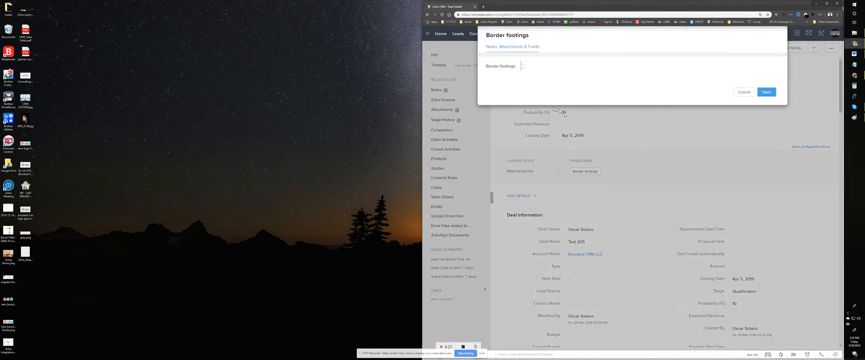
pyautogui.click(524, 67)
pyautogui.click(765, 92)
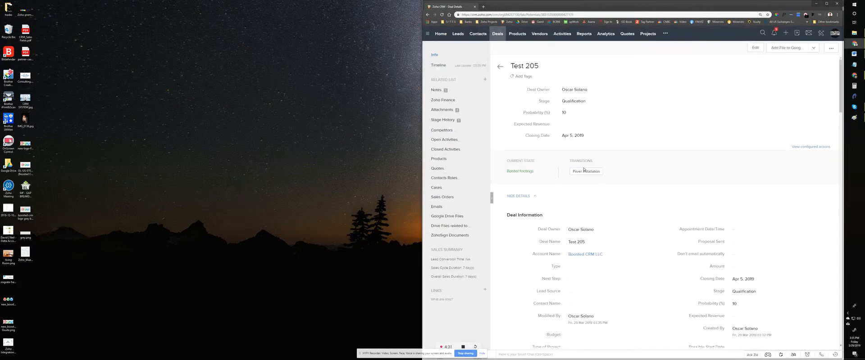
# Step: Carry out the Paver installation and PT Pickup transitions, ticking the required checkbox in each and saving
pyautogui.click(584, 171)
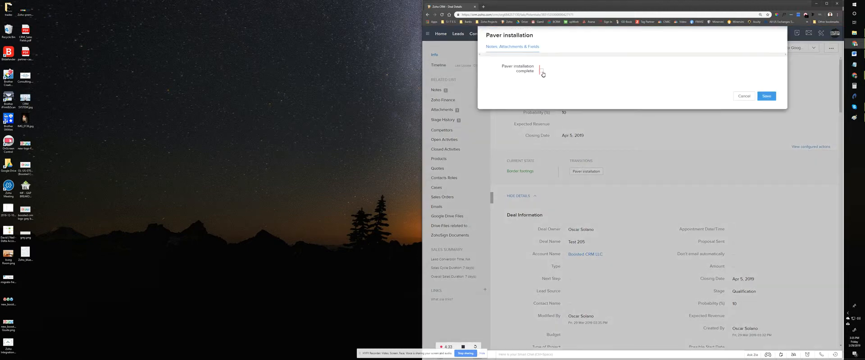
pyautogui.click(766, 96)
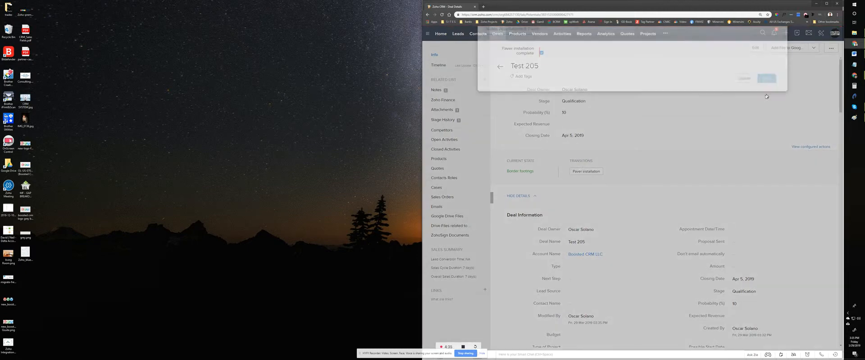
pyautogui.click(588, 172)
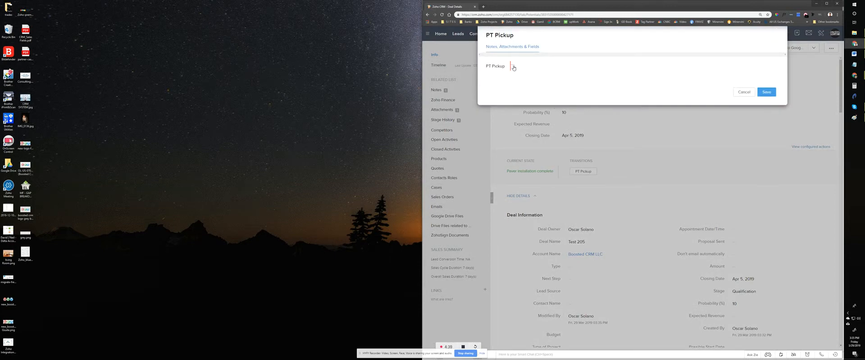
pyautogui.click(766, 92)
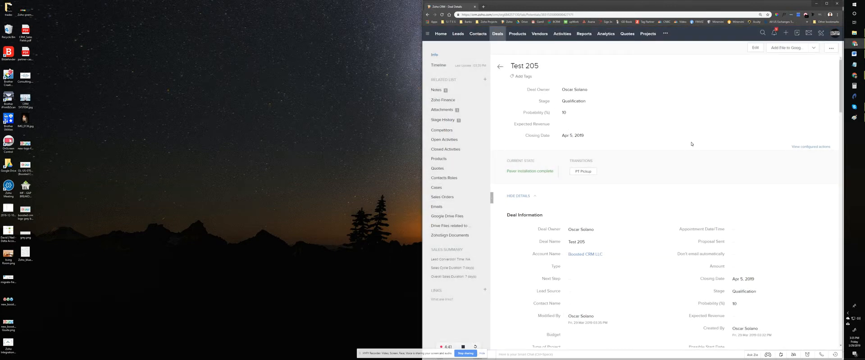
# Step: Carry out the Manufacture Pick Up and Schedule walk-through transitions, ticking the required checkbox in each and saving
pyautogui.click(588, 171)
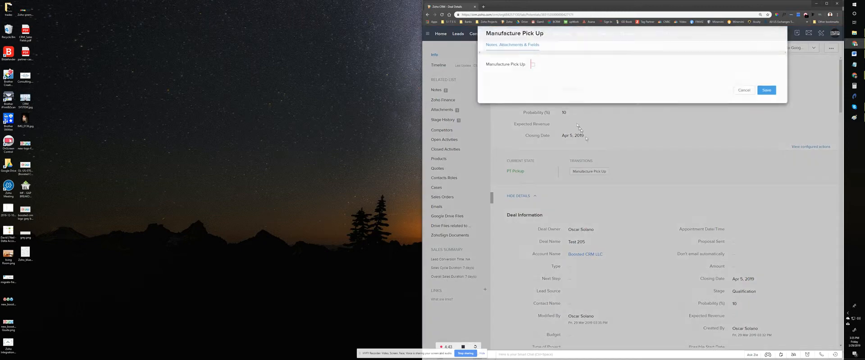
pyautogui.click(766, 91)
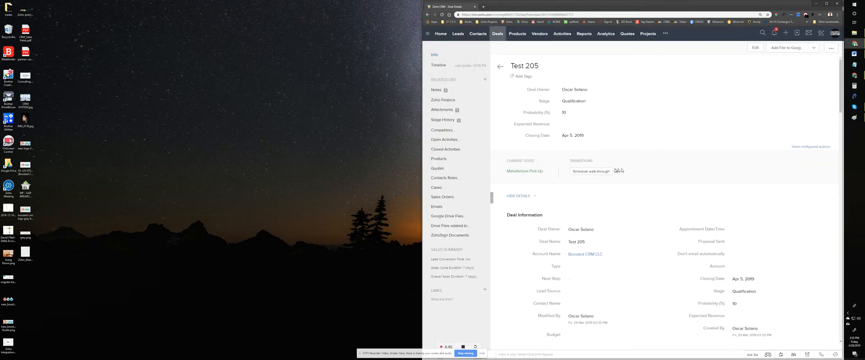
pyautogui.click(590, 171)
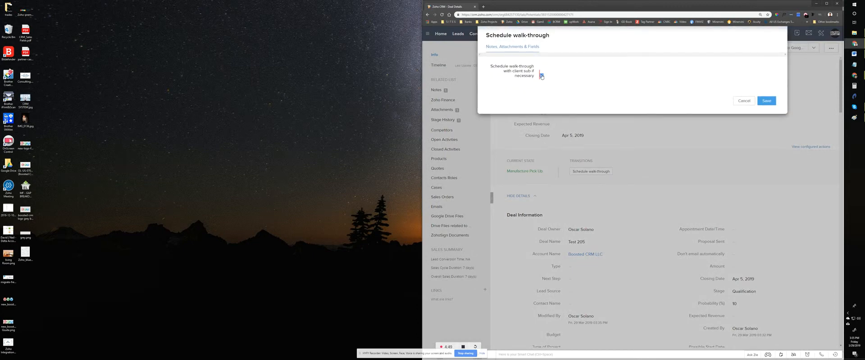
pyautogui.click(766, 100)
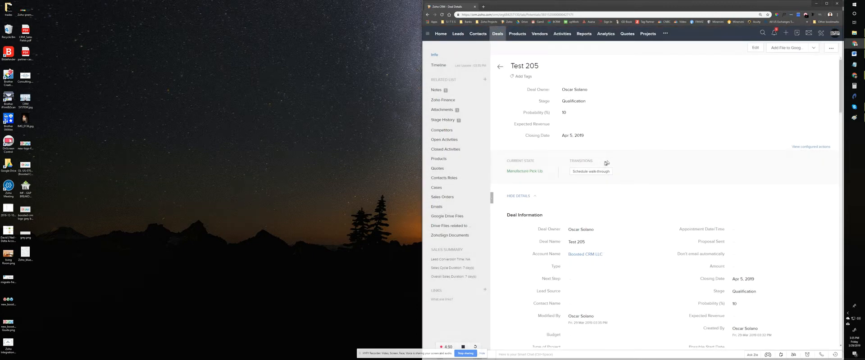
# Step: Carry out the Apply sealer and Receive completion transitions, ticking the required checkbox in each and saving
pyautogui.click(592, 172)
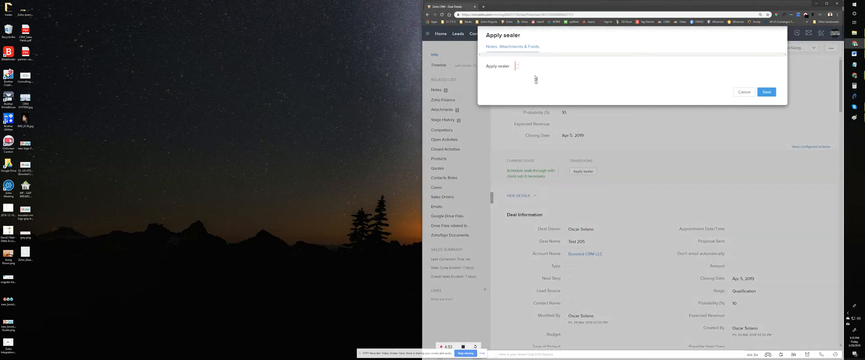
pyautogui.click(766, 92)
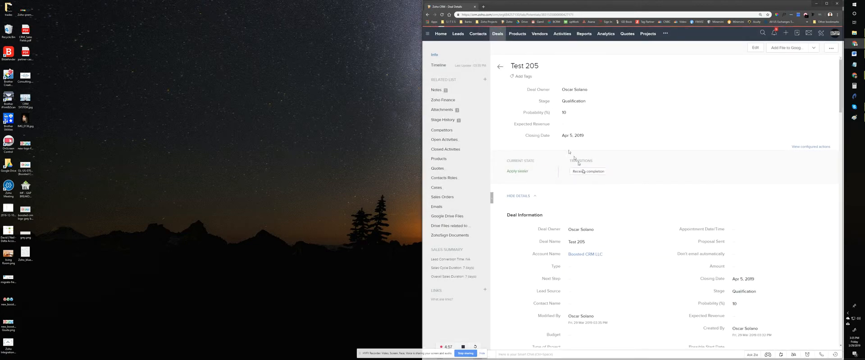
pyautogui.click(588, 172)
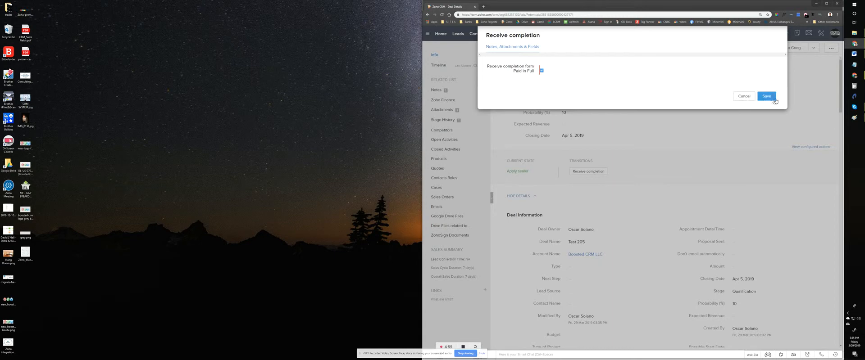
pyautogui.click(776, 99)
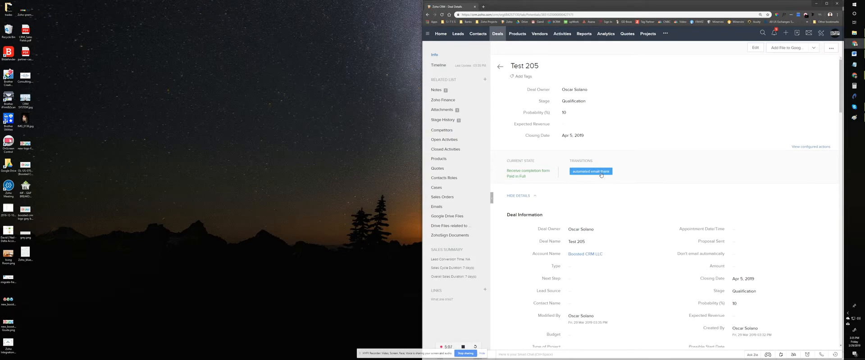
# Step: In the automated email thank transition, tick the automated email thanking them for their business and save it
pyautogui.click(601, 174)
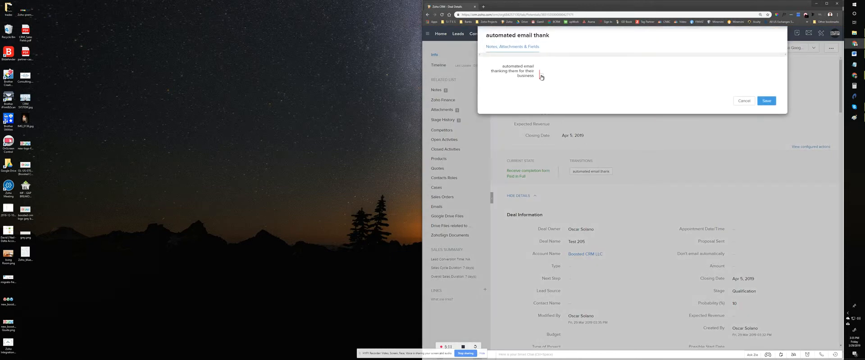
pyautogui.click(541, 75)
pyautogui.click(768, 101)
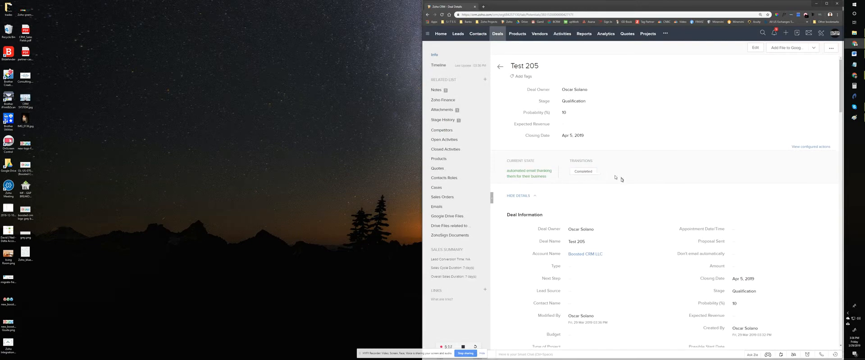
pyautogui.scroll(-3, 683, 234)
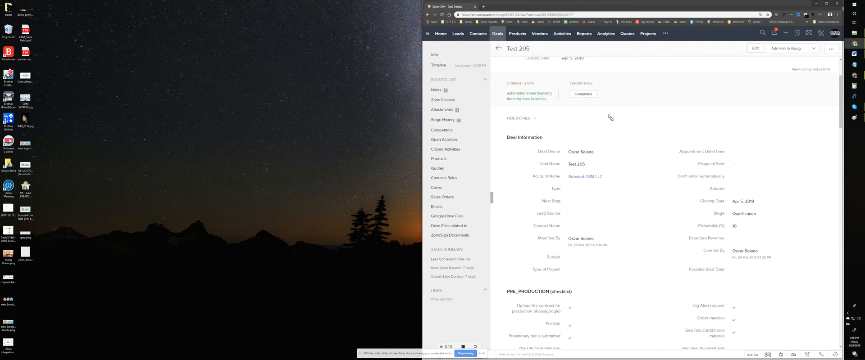
pyautogui.click(589, 96)
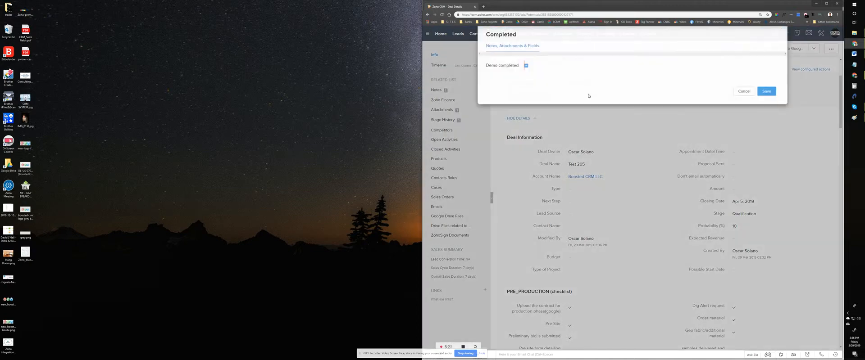
pyautogui.click(749, 93)
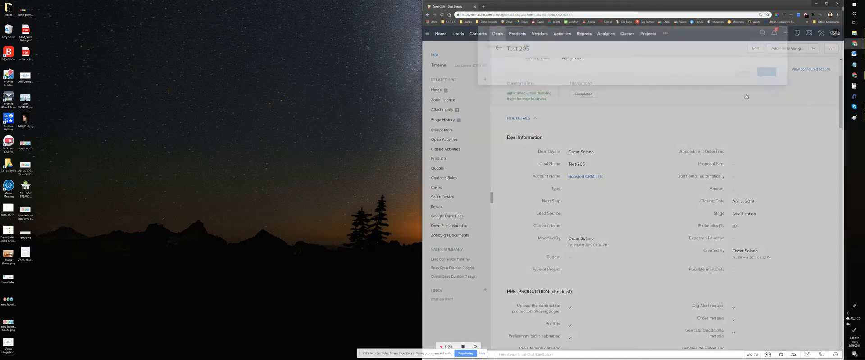
# Step: Reload the Test 205 deal and review the ticked items in its PRE_PRODUCTION and PRODUCTION checklists
pyautogui.scroll(-3, 650, 191)
pyautogui.scroll(-3, 649, 191)
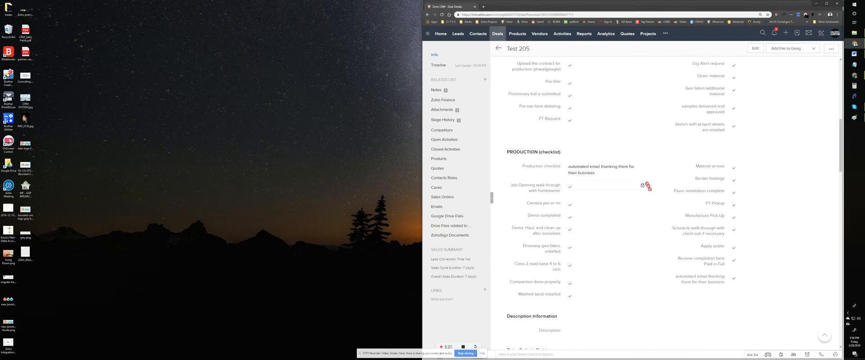
pyautogui.rightClick(790, 151)
pyautogui.click(795, 165)
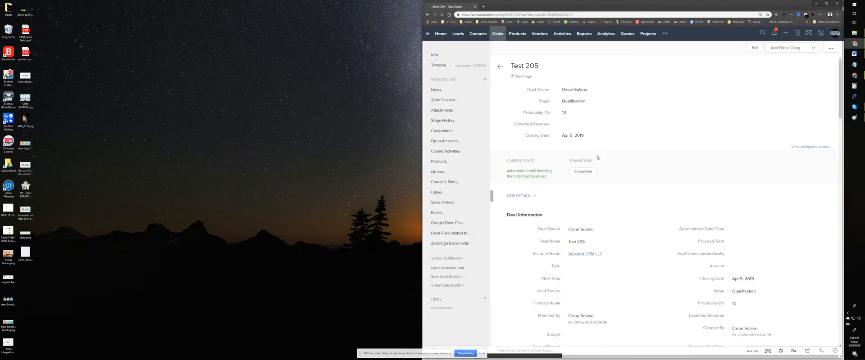
pyautogui.scroll(-15, 597, 157)
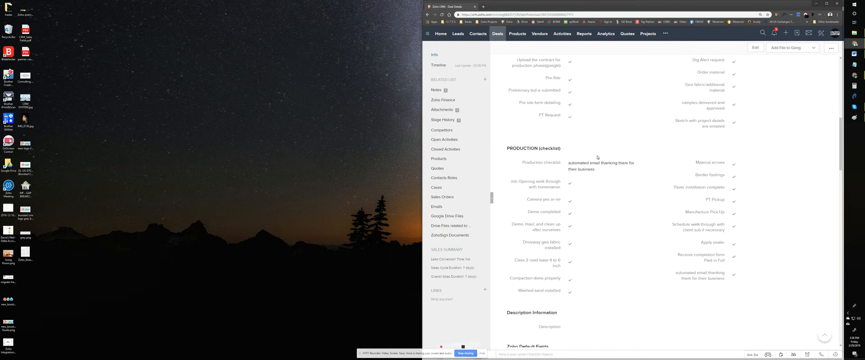
pyautogui.scroll(-1, 597, 157)
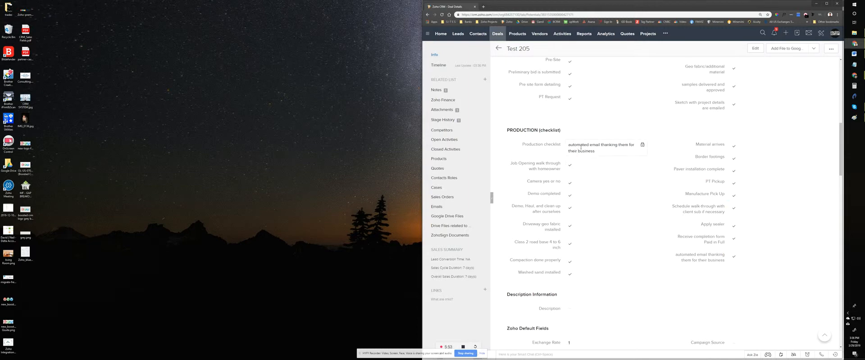
# Step: Open the Standard layout of the Deals module from the modules and fields setup
pyautogui.click(821, 34)
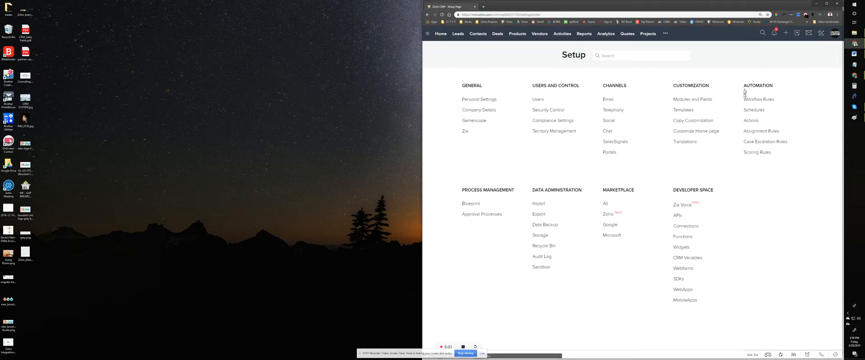
pyautogui.click(749, 101)
pyautogui.hotkey('alt', 'Left')
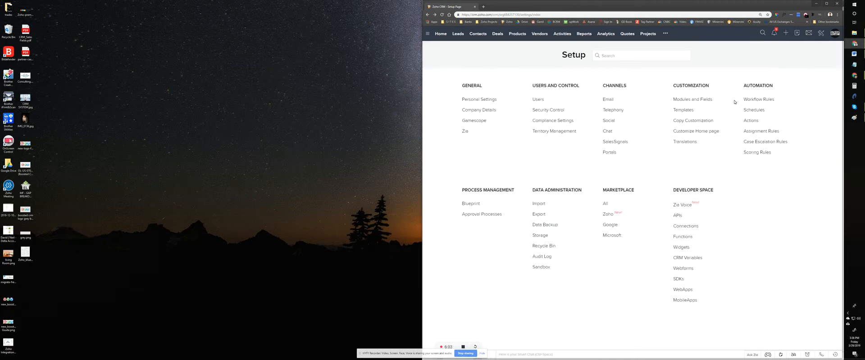
pyautogui.click(703, 100)
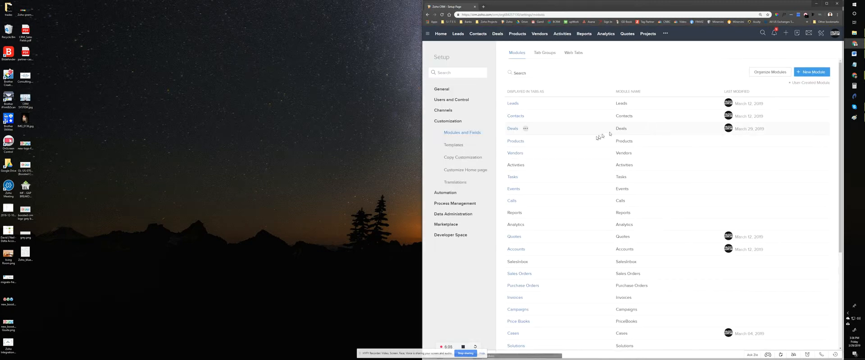
pyautogui.click(513, 129)
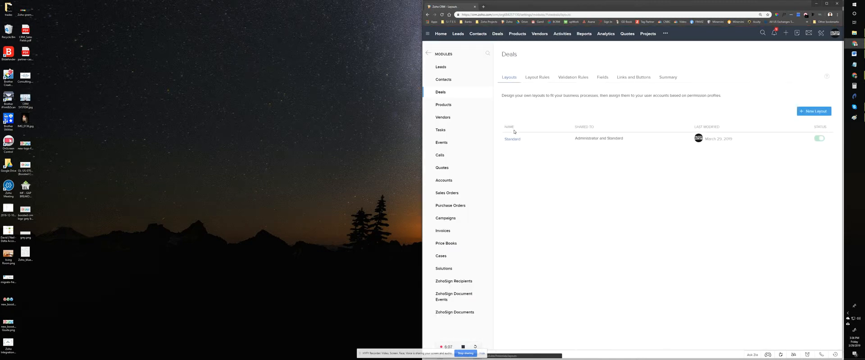
pyautogui.click(511, 139)
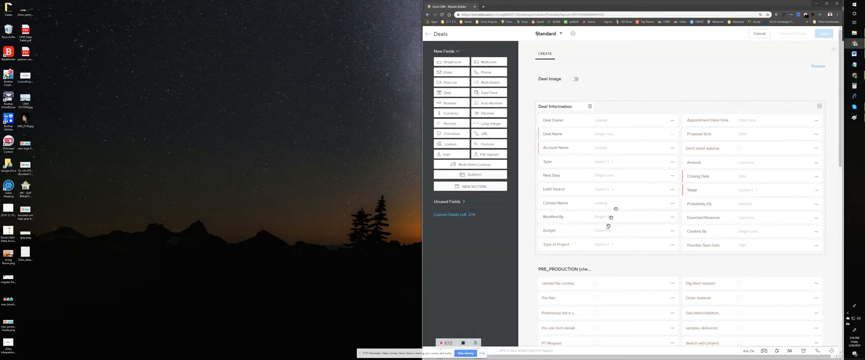
# Step: Check the pick list options of the Production checklist field through to the last one, and leave the layout without changes
pyautogui.scroll(-2, 612, 218)
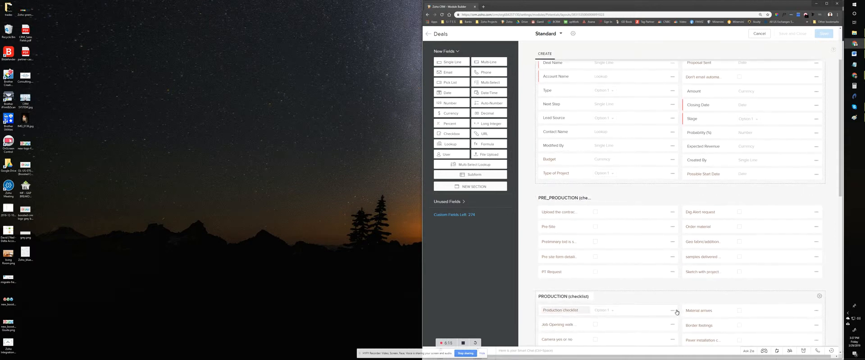
pyautogui.click(672, 311)
pyautogui.scroll(-1, 665, 318)
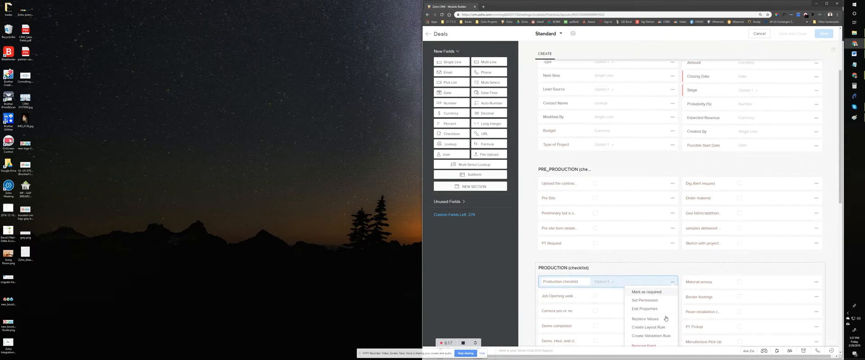
pyautogui.click(644, 309)
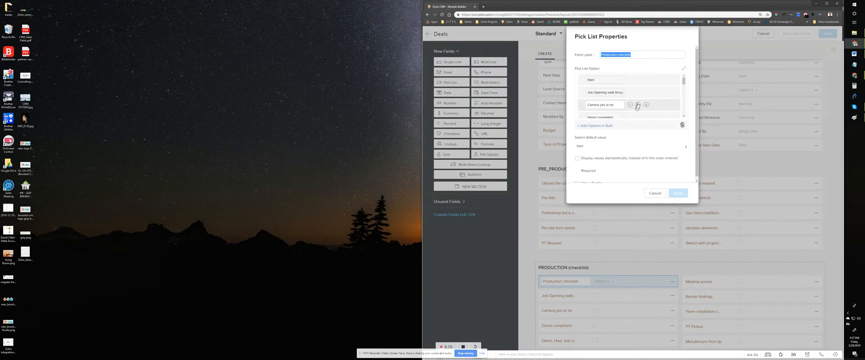
pyautogui.scroll(-3, 637, 106)
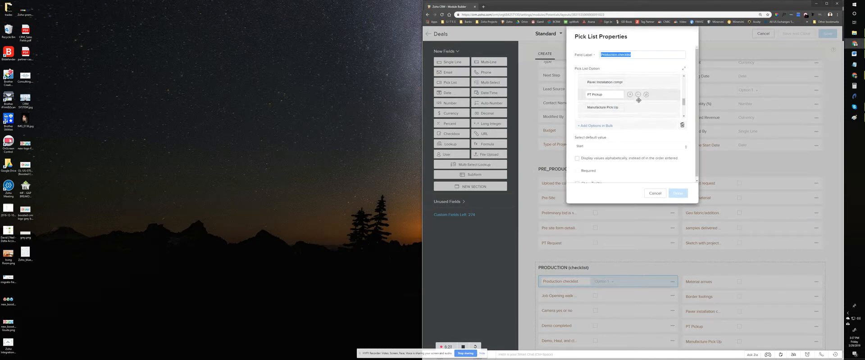
pyautogui.scroll(-4, 638, 100)
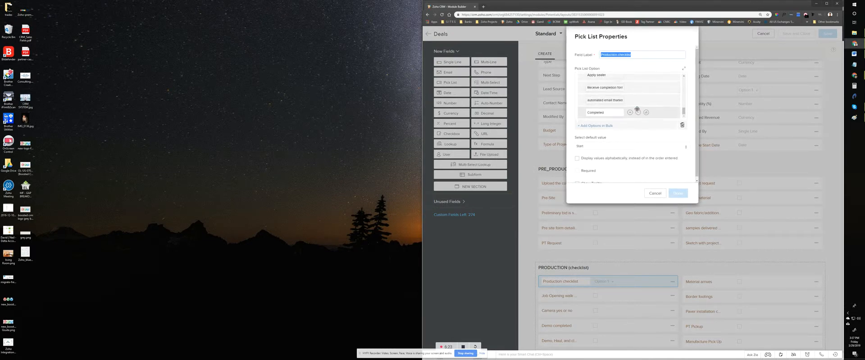
pyautogui.click(655, 193)
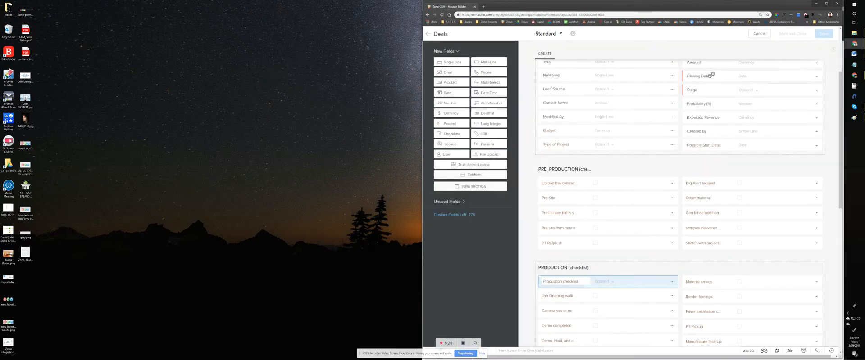
pyautogui.click(759, 34)
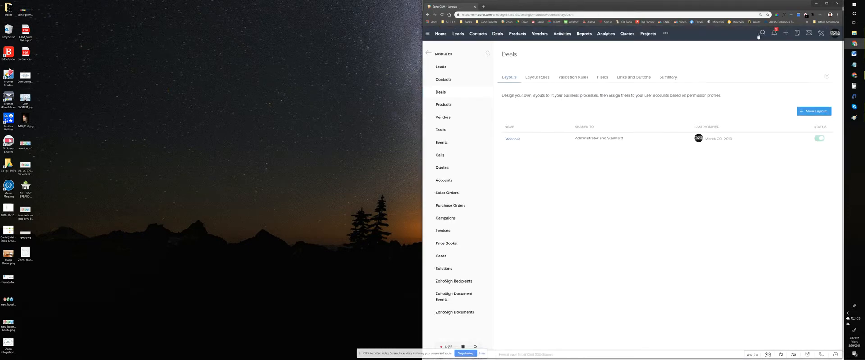
# Step: Open the Production Checklist - Boosted CRM blueprint from the process management setup
pyautogui.click(821, 35)
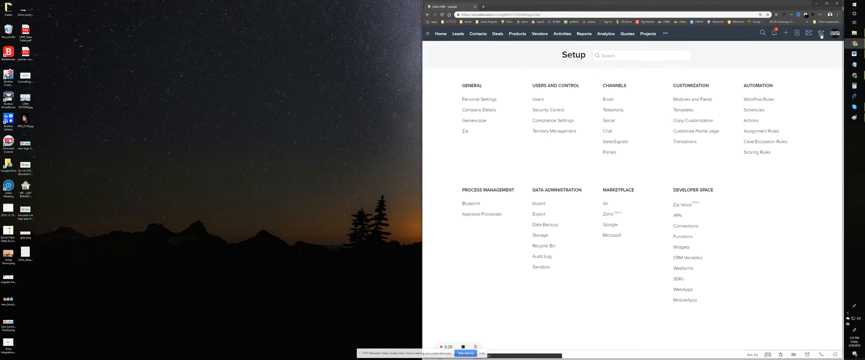
pyautogui.click(476, 205)
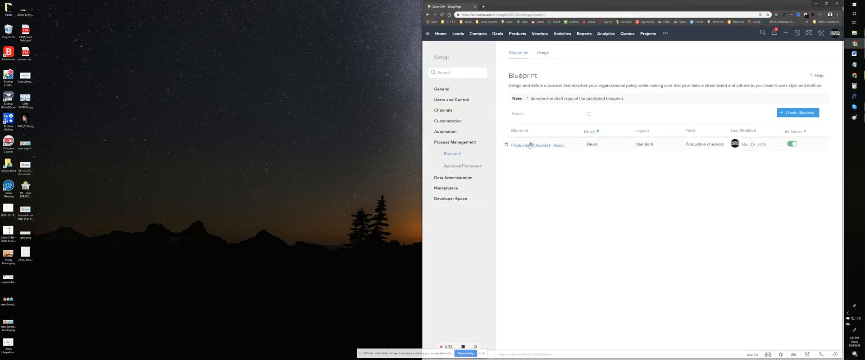
pyautogui.click(522, 146)
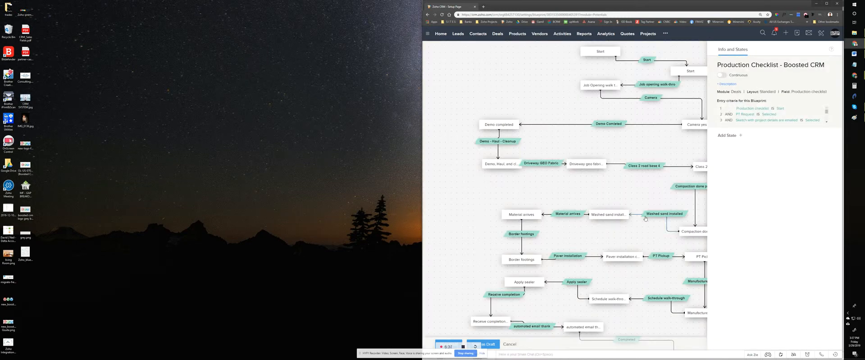
# Step: Remove the Demo completed field from the During settings of the blueprint's Completed transition
pyautogui.scroll(-1, 477, 151)
pyautogui.scroll(-2, 479, 127)
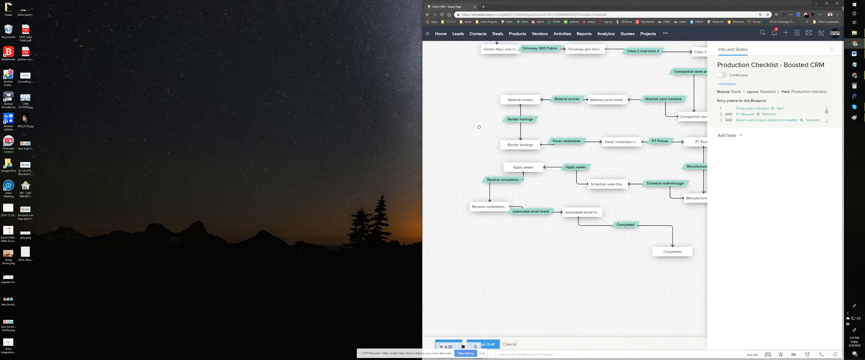
pyautogui.click(627, 228)
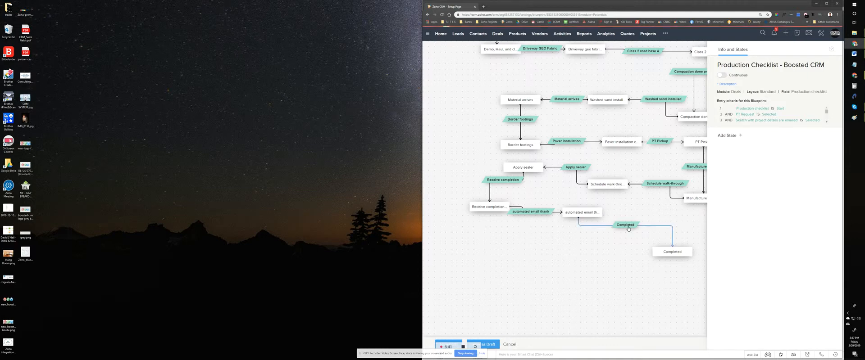
pyautogui.click(772, 105)
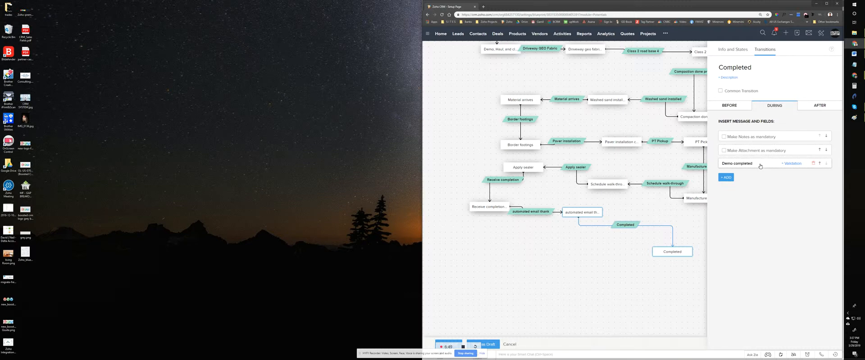
pyautogui.click(813, 163)
# Step: Add a field update named "production checklist completed" to the After actions of the Completed transition
pyautogui.click(821, 106)
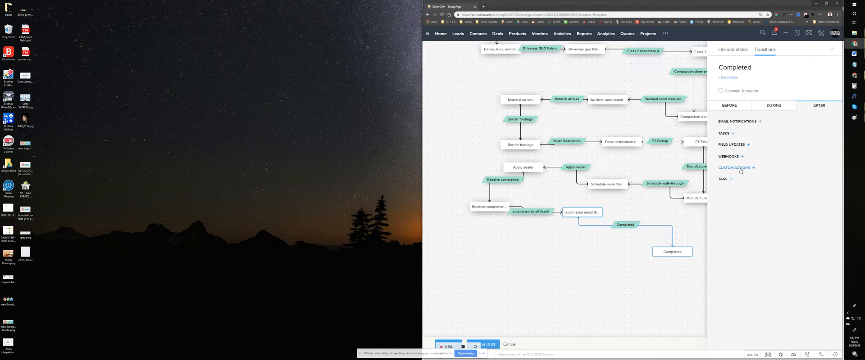
pyautogui.click(748, 145)
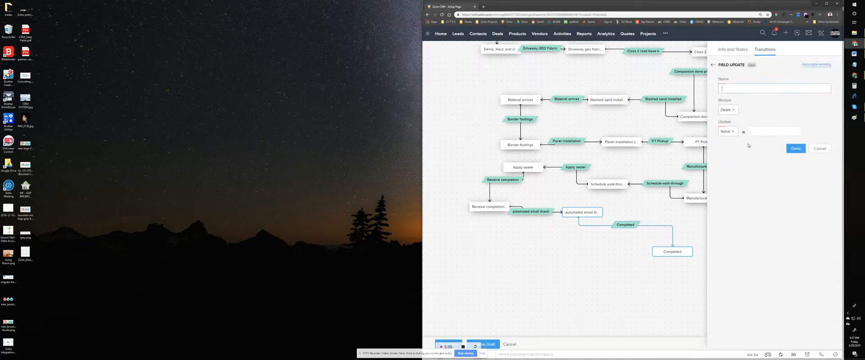
pyautogui.click(735, 88)
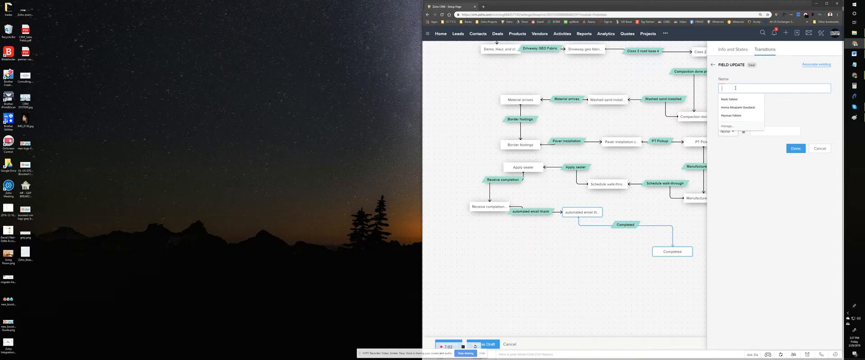
pyautogui.write('pl')
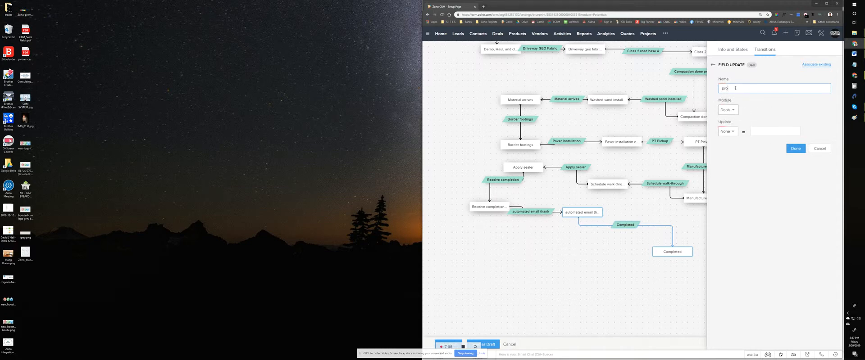
pyautogui.write('oo')
pyautogui.write('on')
pyautogui.rightClick(730, 89)
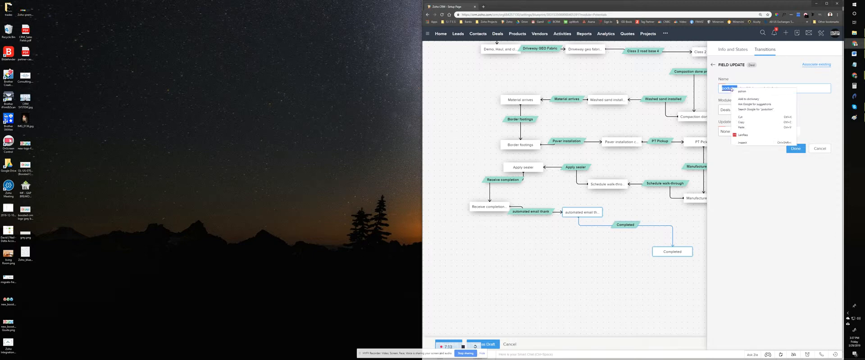
pyautogui.click(741, 92)
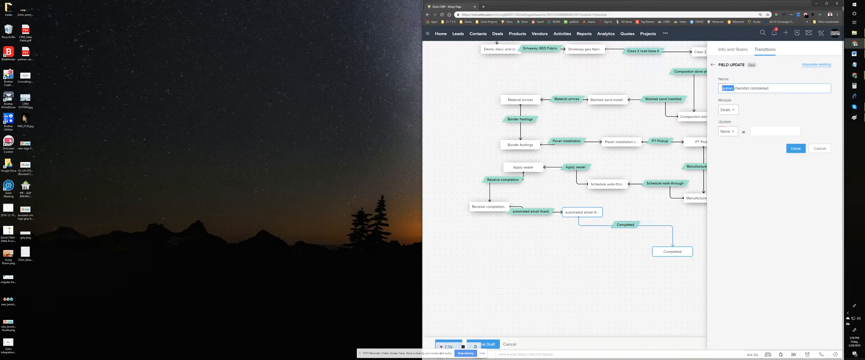
pyautogui.write('production')
# Step: Make the field update set Production checklist to Completed, and finish it
pyautogui.click(734, 133)
pyautogui.write('produ')
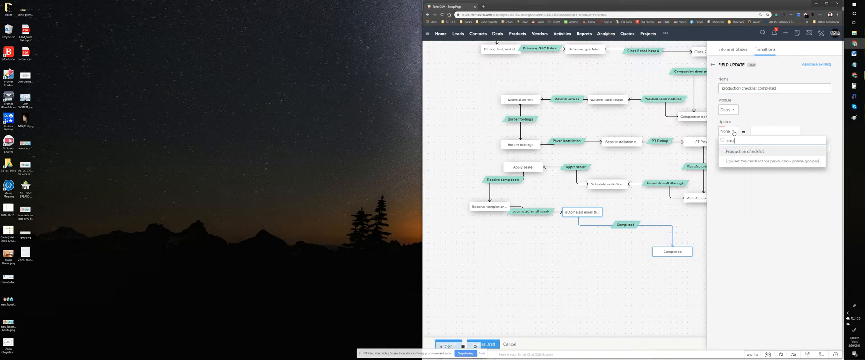
pyautogui.click(746, 153)
pyautogui.click(786, 132)
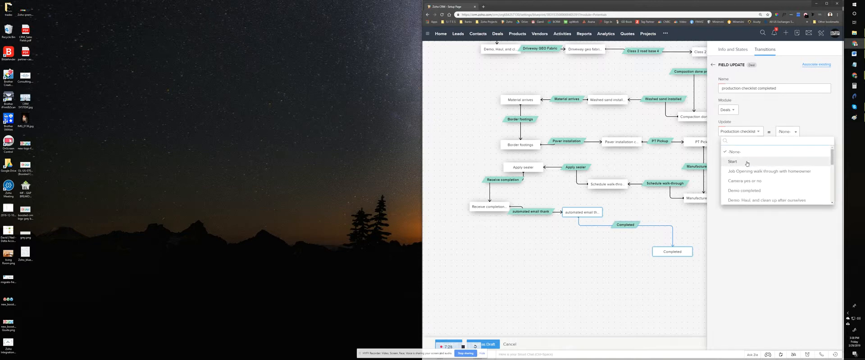
pyautogui.scroll(-5, 747, 163)
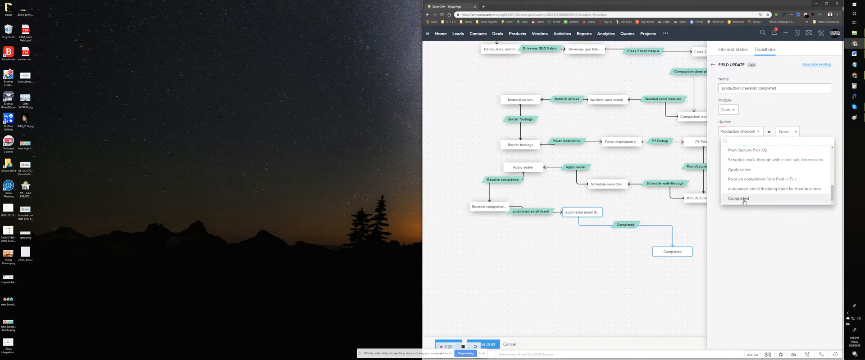
pyautogui.click(743, 199)
pyautogui.click(795, 148)
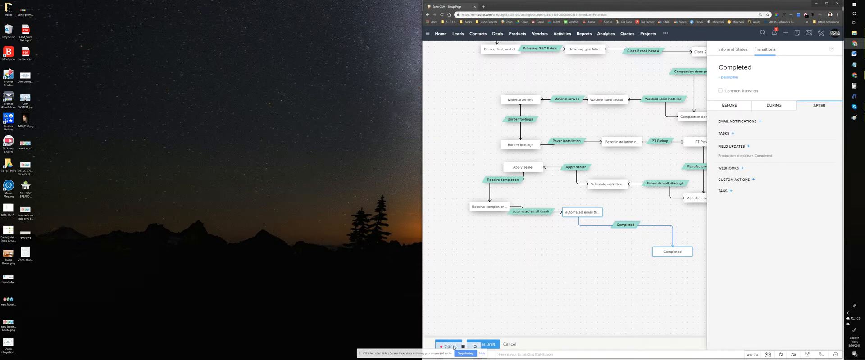
# Step: Publish the edited blueprint in the maximized window and go back to the list of deals
pyautogui.doubleClick(543, 9)
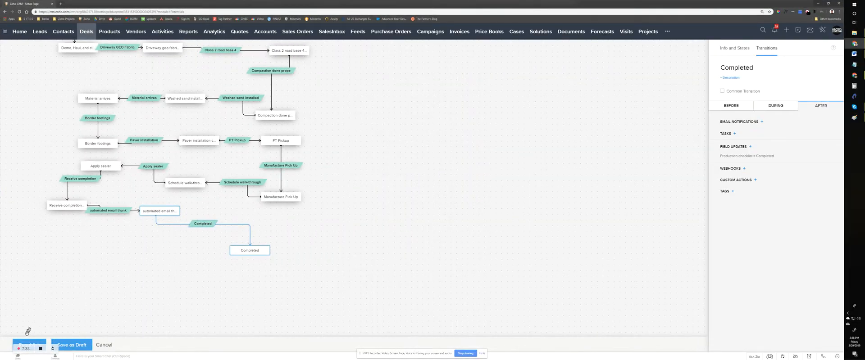
pyautogui.click(27, 344)
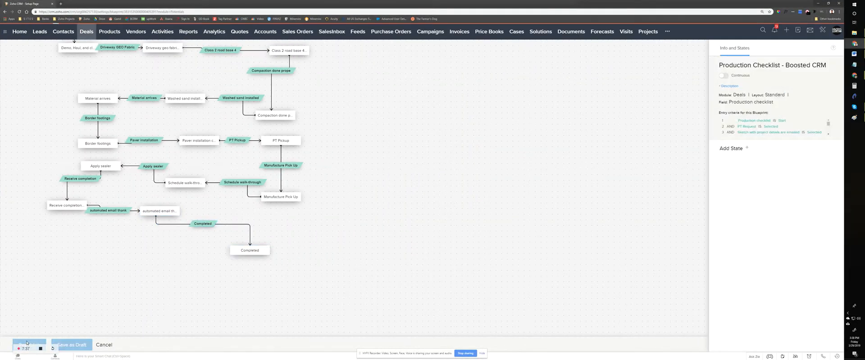
pyautogui.click(82, 31)
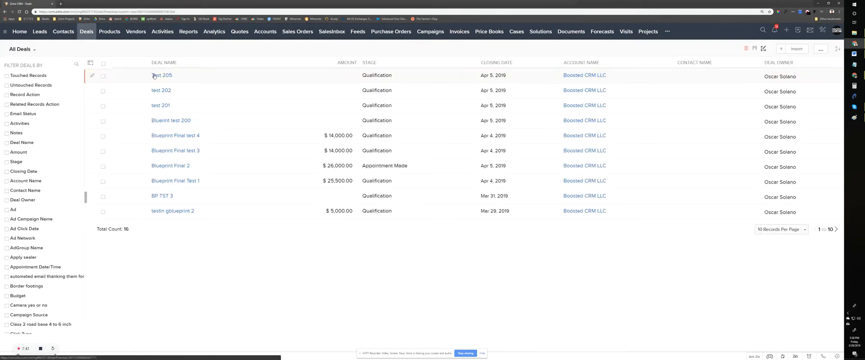
# Step: Open deal Test 205, reload its page, and carry out the Completed transition of the blueprint
pyautogui.click(158, 77)
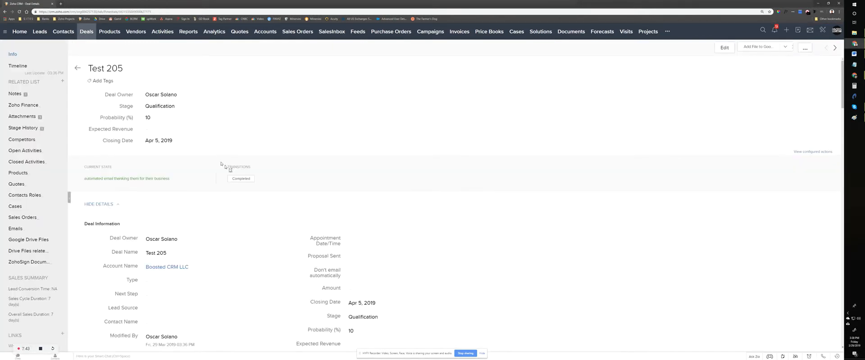
pyautogui.rightClick(245, 126)
pyautogui.click(257, 140)
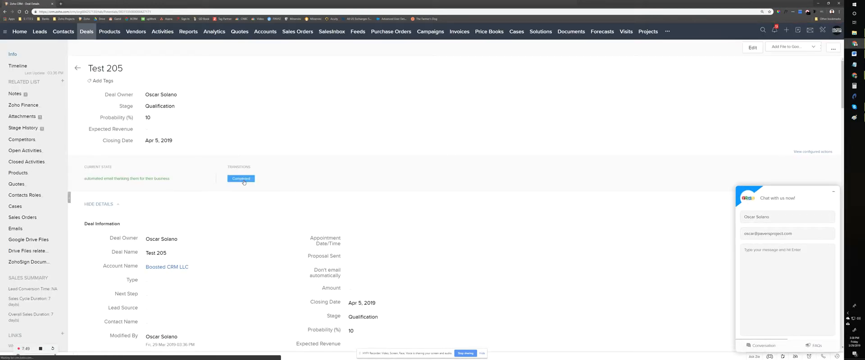
pyautogui.click(243, 181)
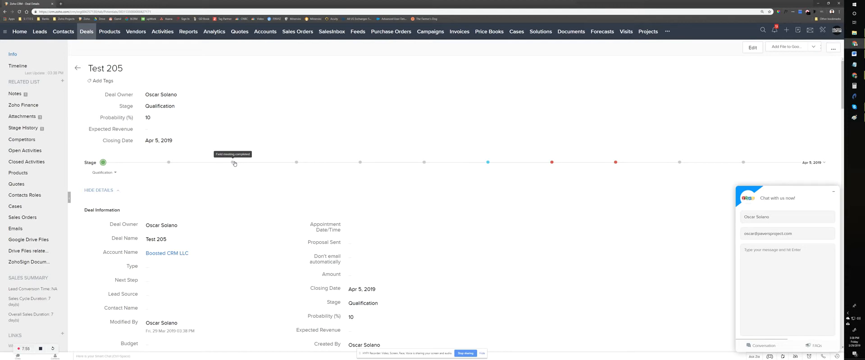
# Step: Examine the deal's Pre-Production and Production checklists and its related lists, and minimize the support chat window
pyautogui.scroll(-4, 234, 164)
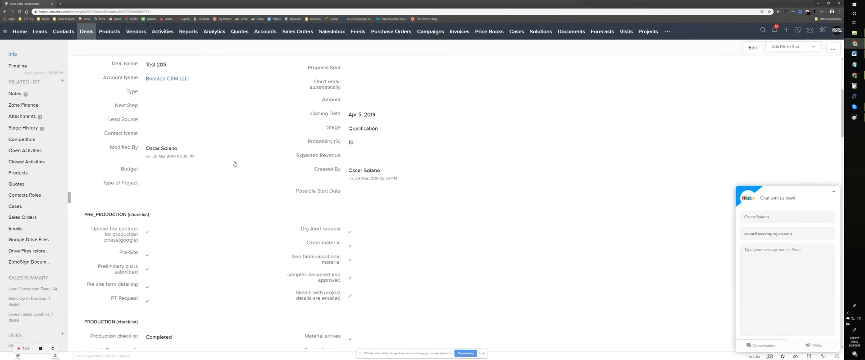
pyautogui.scroll(-4, 234, 164)
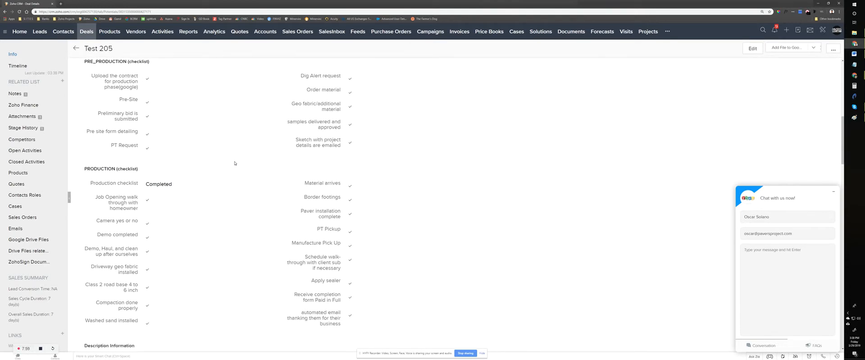
pyautogui.scroll(-1, 234, 164)
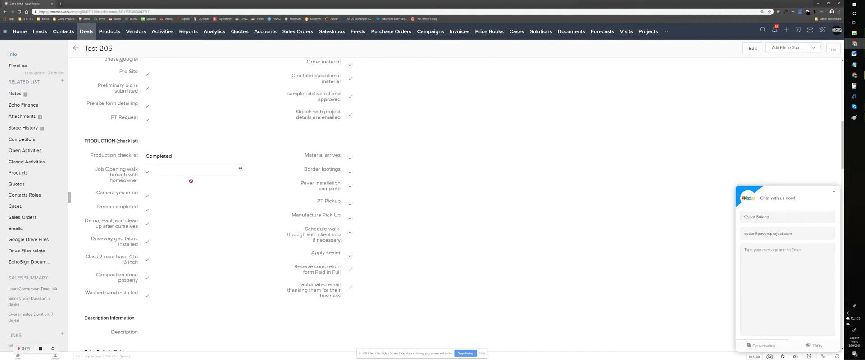
pyautogui.scroll(-5, 191, 181)
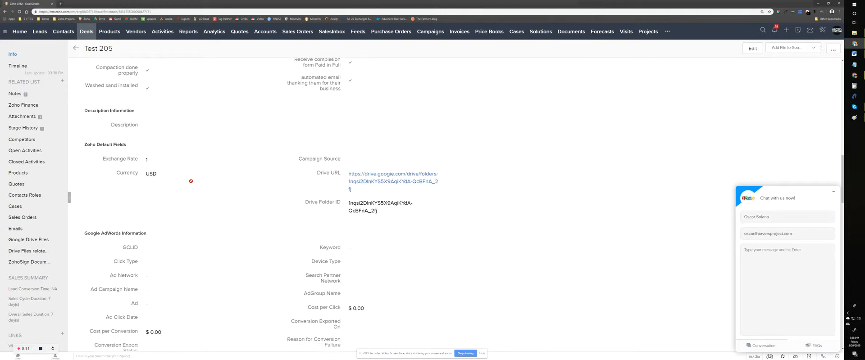
pyautogui.scroll(-10, 191, 181)
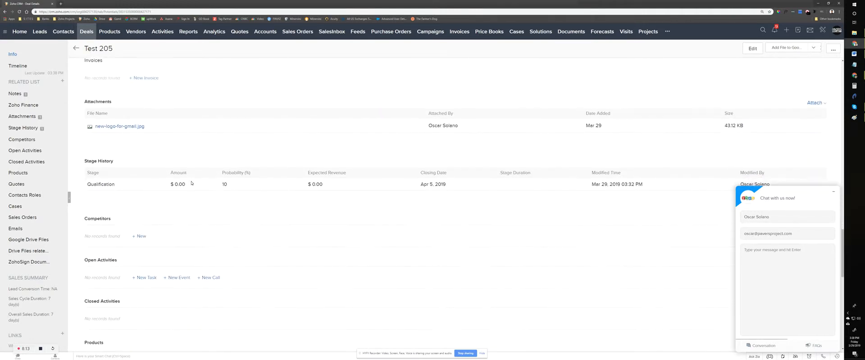
pyautogui.scroll(-10, 191, 183)
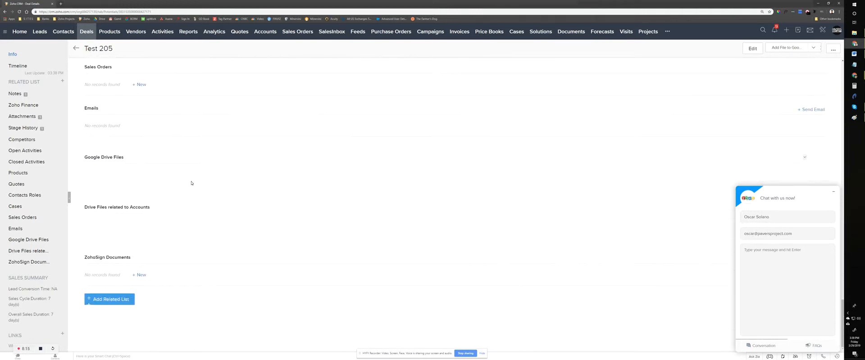
pyautogui.scroll(15, 190, 183)
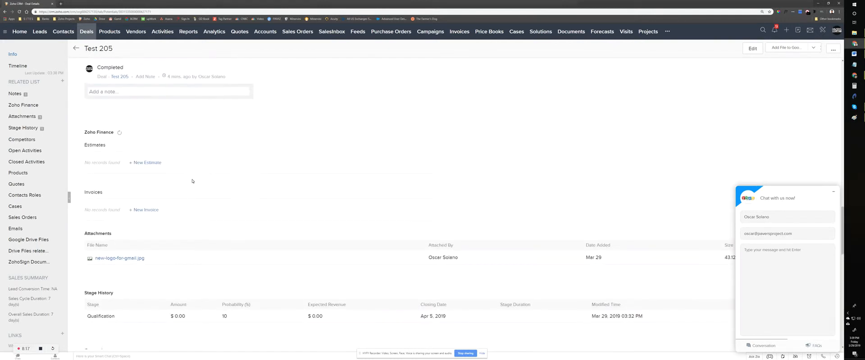
pyautogui.scroll(10, 192, 181)
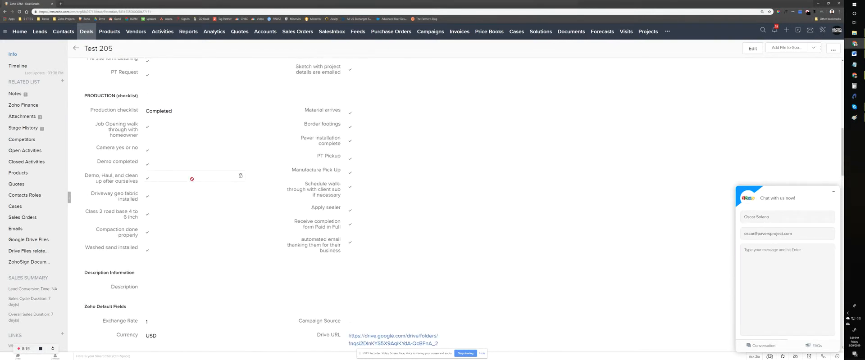
pyautogui.scroll(3, 192, 179)
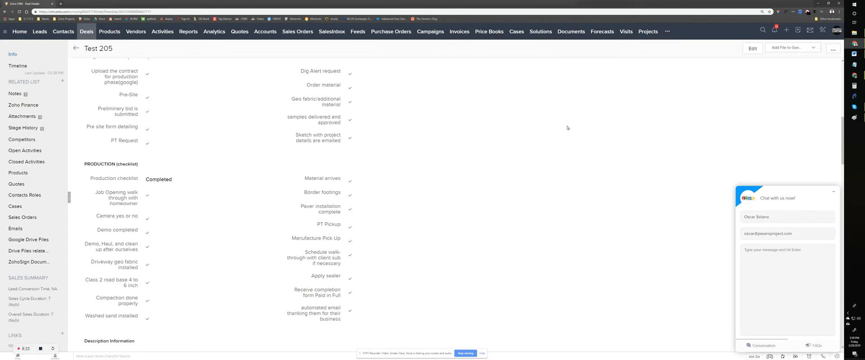
pyautogui.scroll(-1, 577, 125)
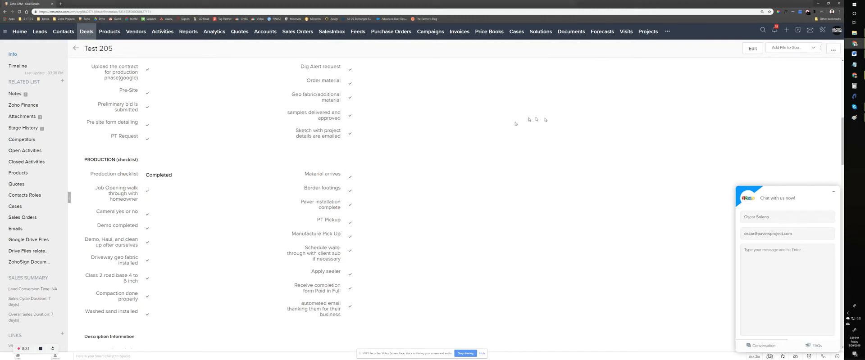
pyautogui.click(833, 193)
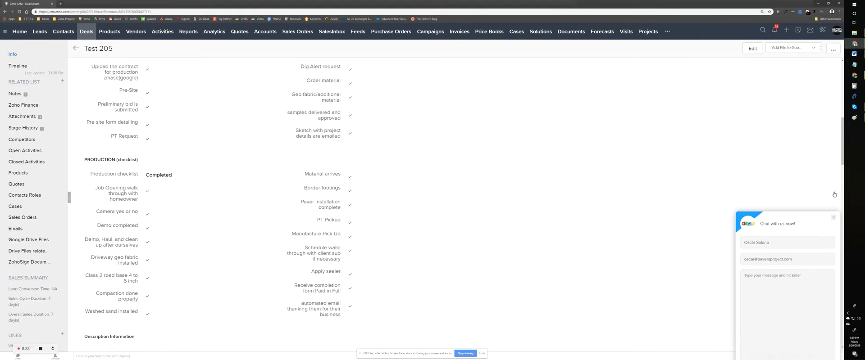